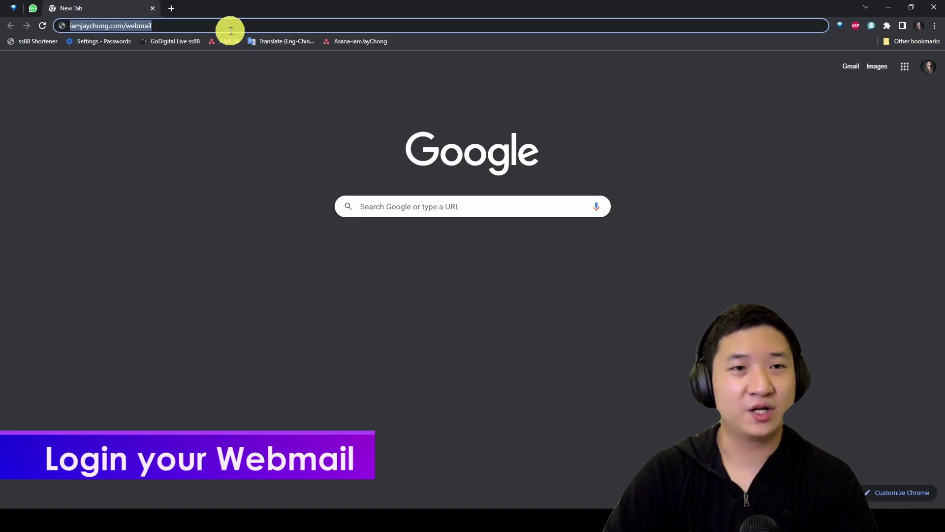
Load the webmail login page and paste the demo account's e-mail address from the notes
key("Return")
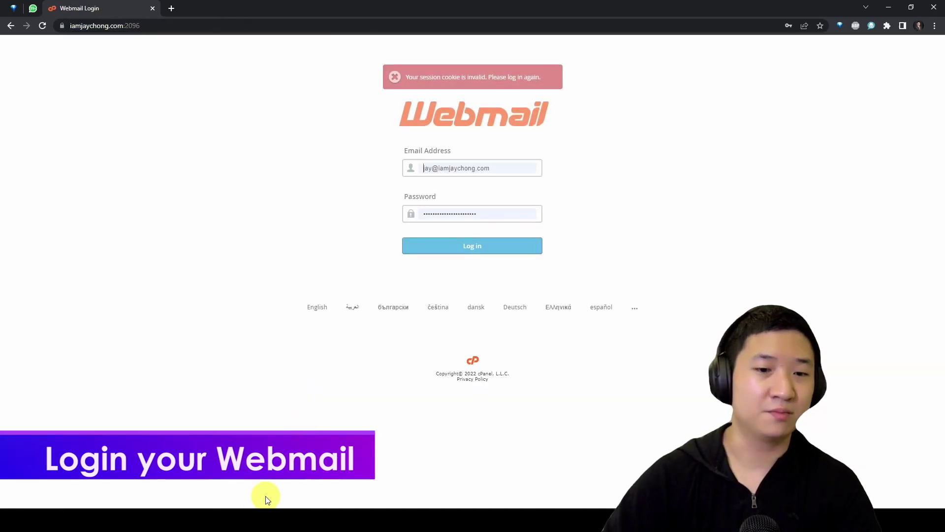
key("alt+Tab")
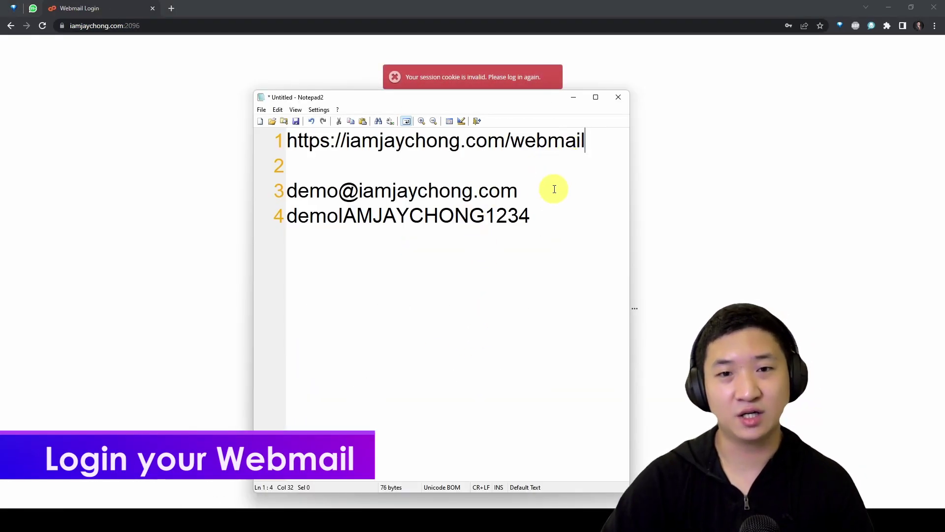
left_click_drag(538, 195, 258, 180)
key("ctrl+c")
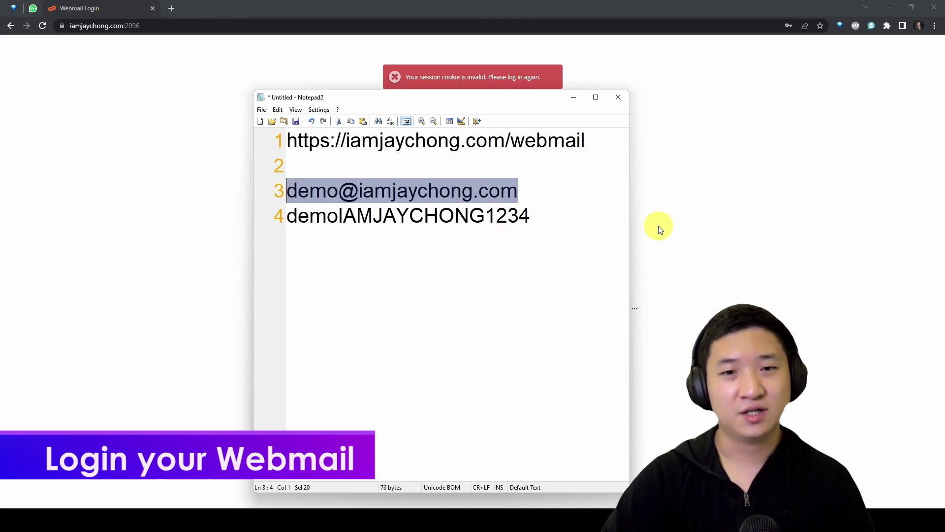
key("alt+Tab")
double_click(503, 172)
key("ctrl+a")
key("ctrl+v")
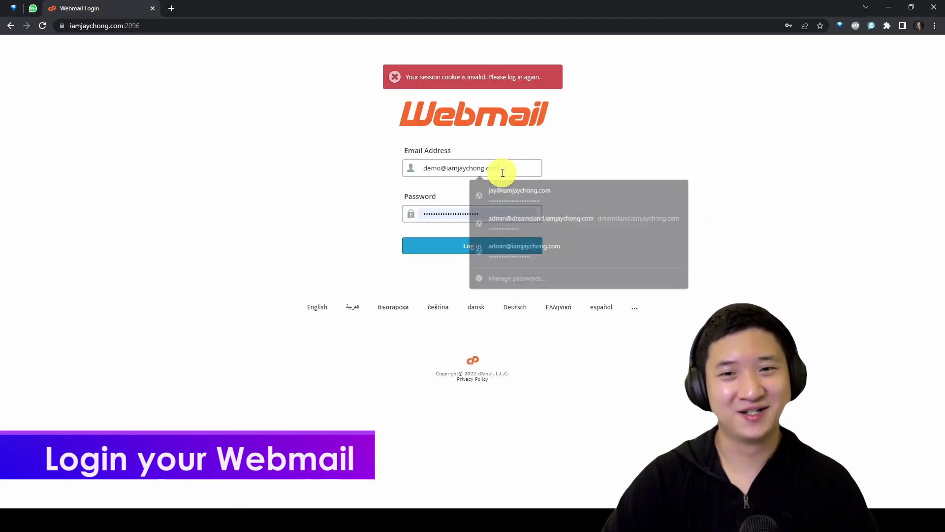
key("Tab")
Paste the account password from the notes, zoom the page to 150%, and log in
key("alt+Tab")
key("Down")
key("shift+End")
key("ctrl+c")
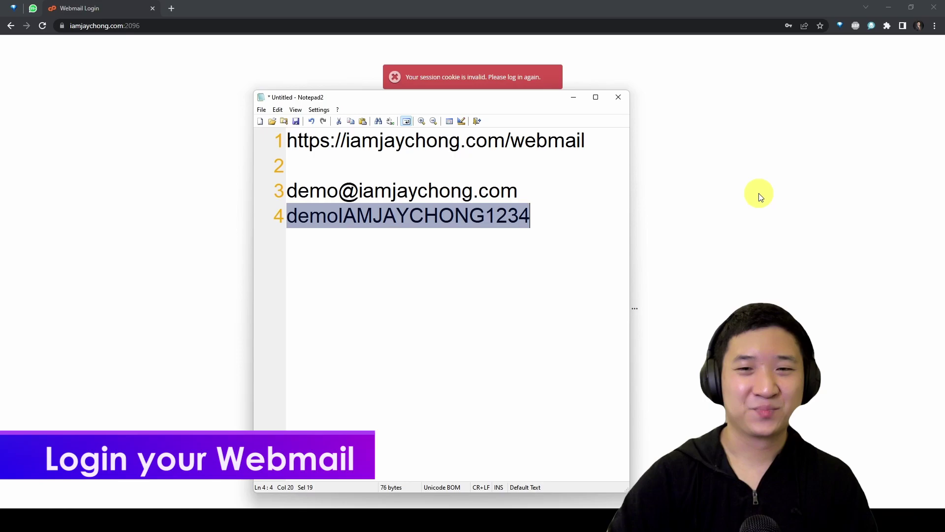
key("alt+Tab")
key("ctrl+v")
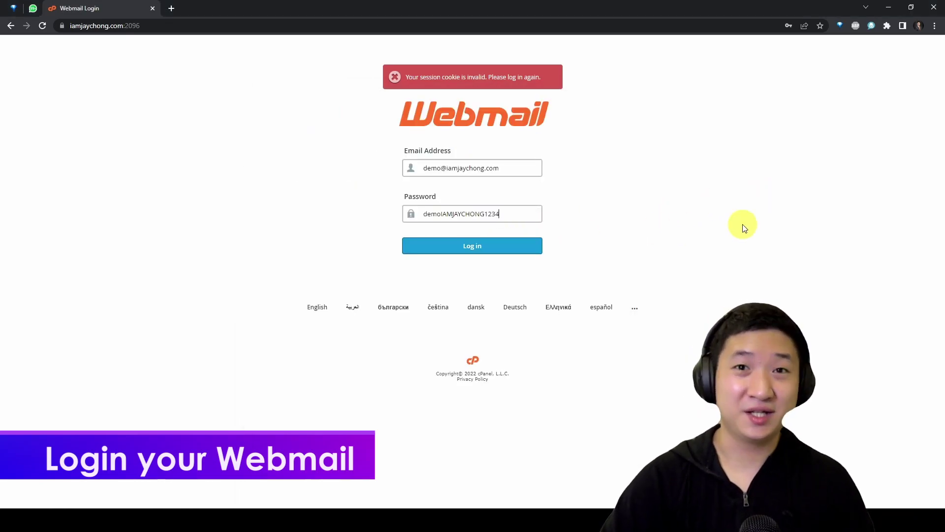
key("ctrl+plus")
key("ctrl+plus")
key("ctrl+plus")
left_click(513, 349)
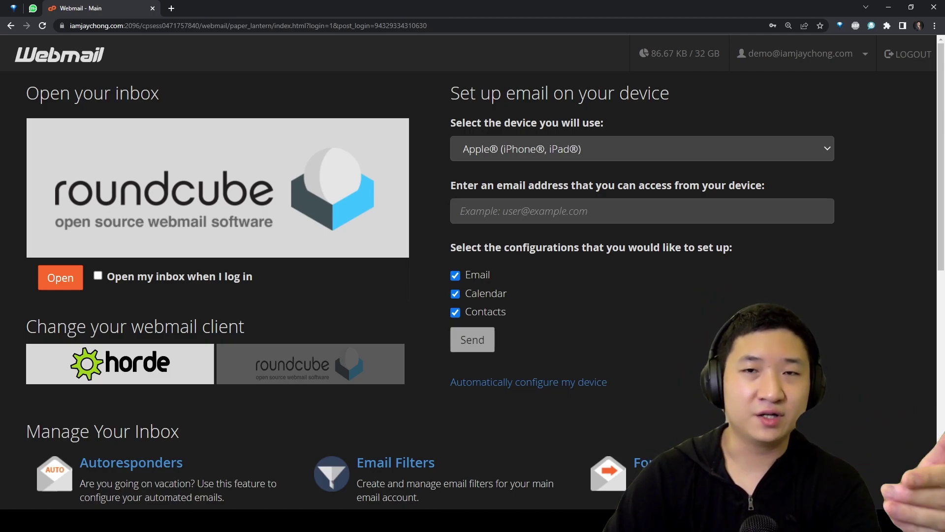
Scroll the Webmail main page down to Other Webmail Features to find Configure Mail Client
scroll(467, 291, "down", 6)
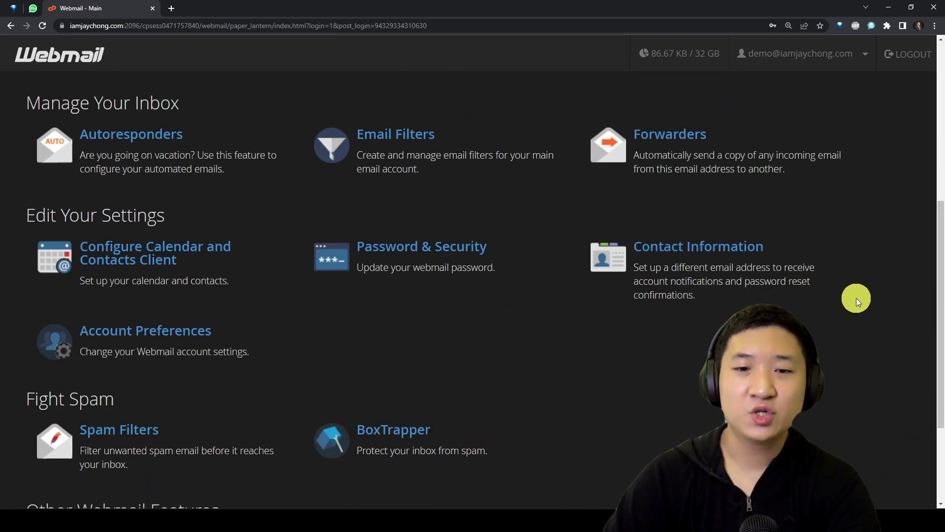
left_click_drag(941, 277, 937, 32)
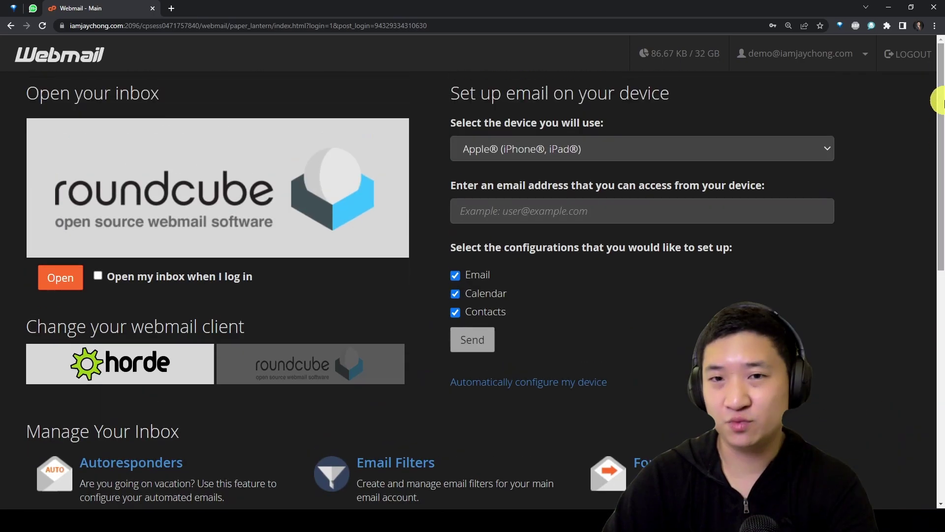
scroll(693, 274, "down", 2)
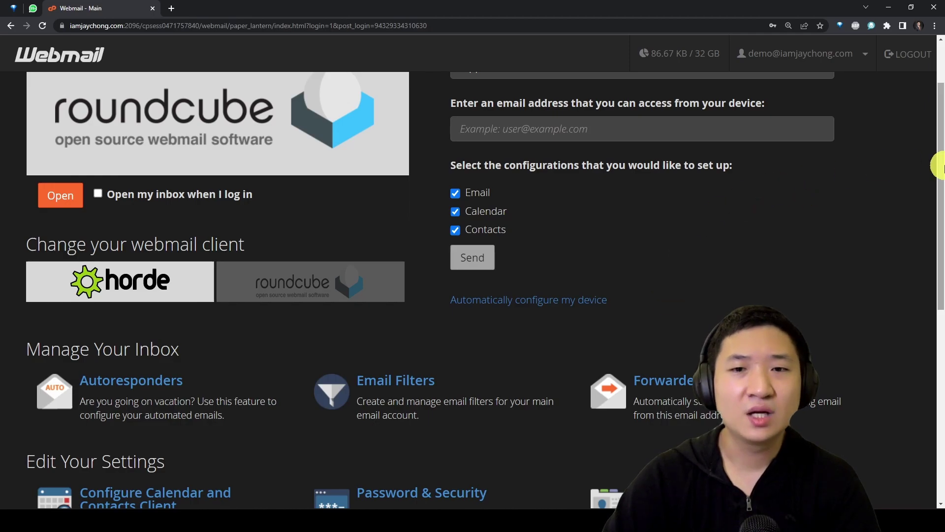
left_click_drag(940, 158, 940, 355)
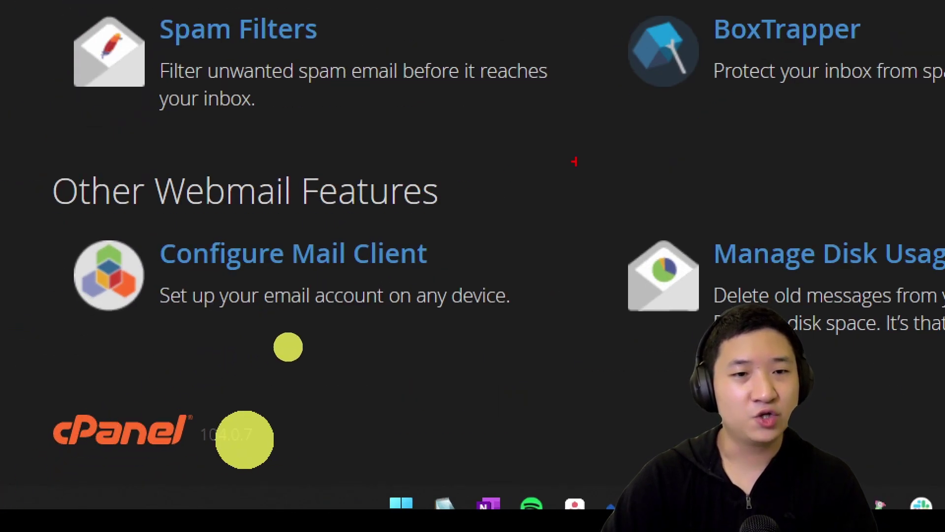
mouse_move(532, 182)
left_mouse_down()
mouse_move(10, 276)
mouse_move(674, 280)
mouse_move(534, 181)
left_mouse_up()
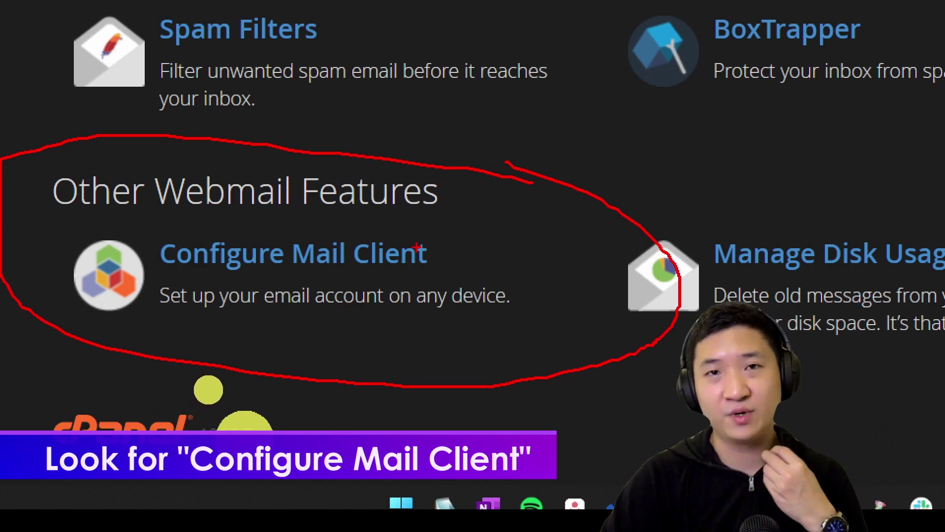
left_click_drag(301, 325, 438, 327)
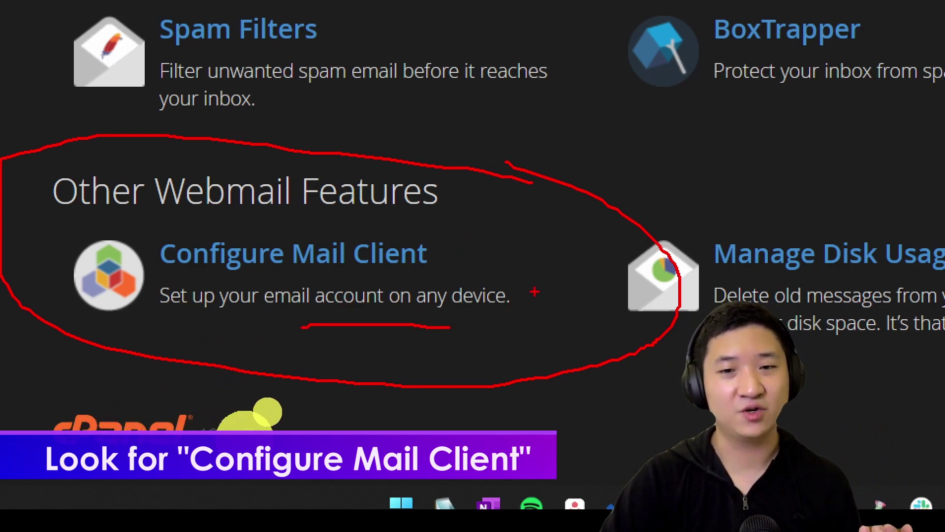
left_click_drag(542, 275, 533, 289)
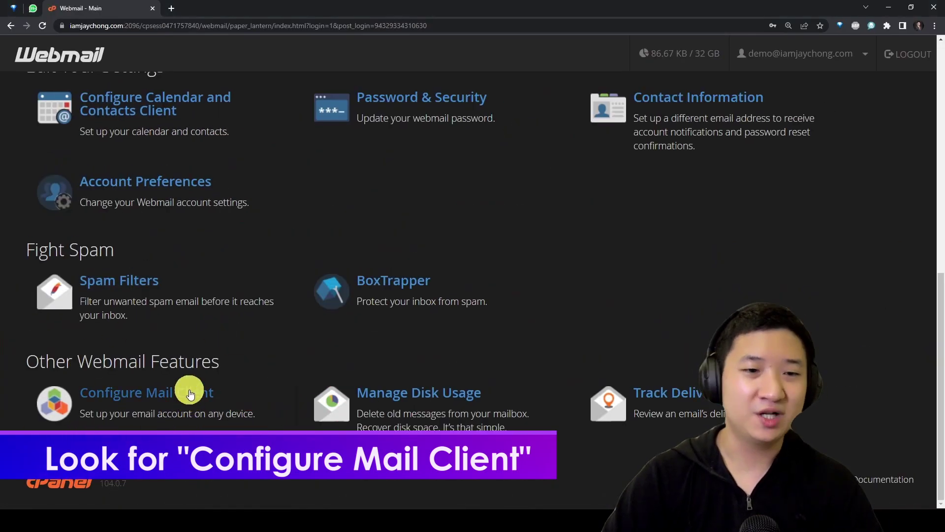
Open Configure Mail Client and scroll down to the Mail Client Manual Settings
left_click(374, 255)
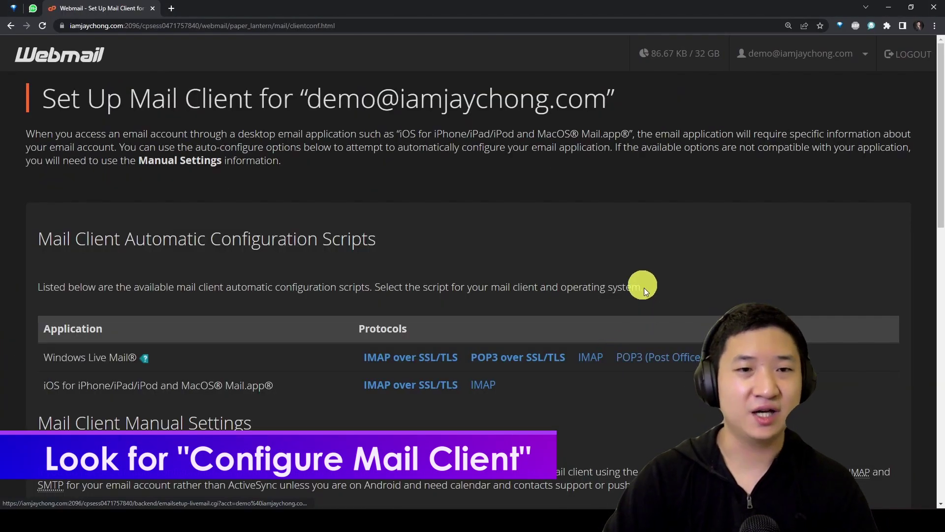
scroll(709, 231, "down", 5)
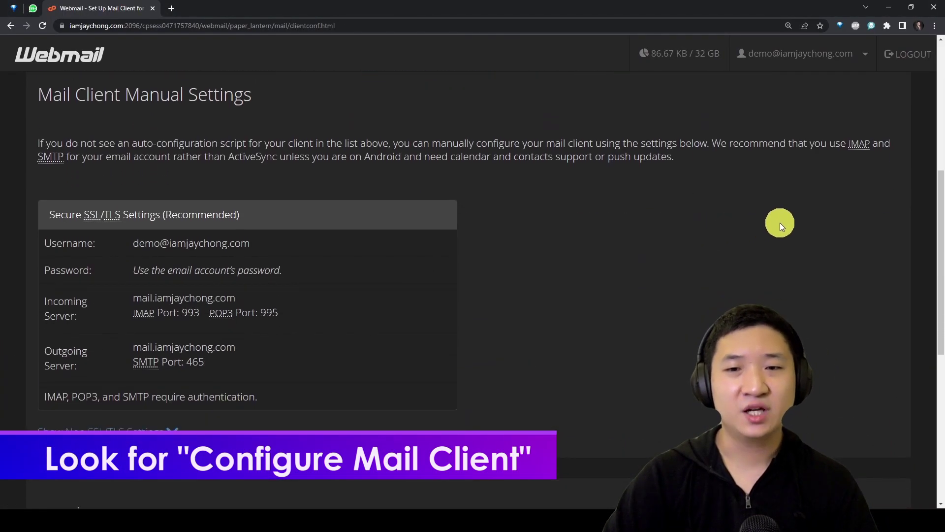
left_click_drag(939, 199, 940, 231)
scroll(466, 301, "up", 2)
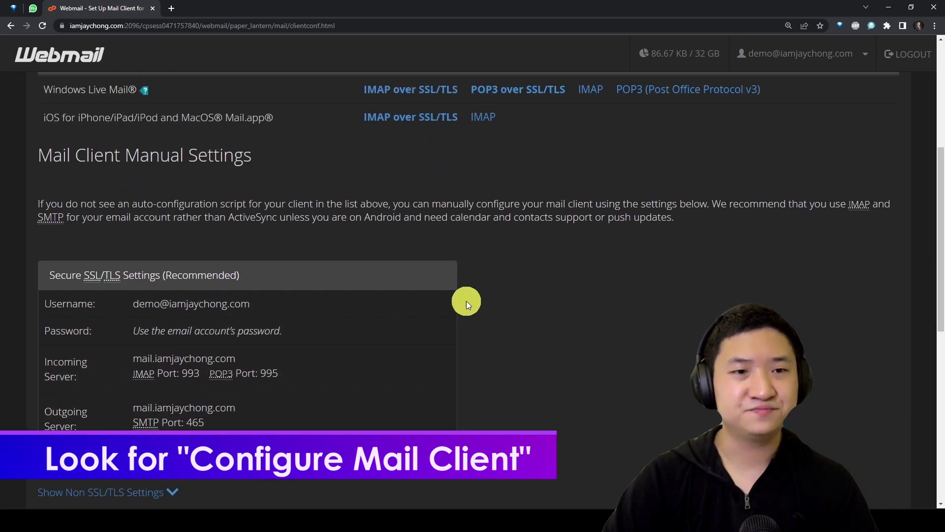
scroll(939, 234, "down", 1)
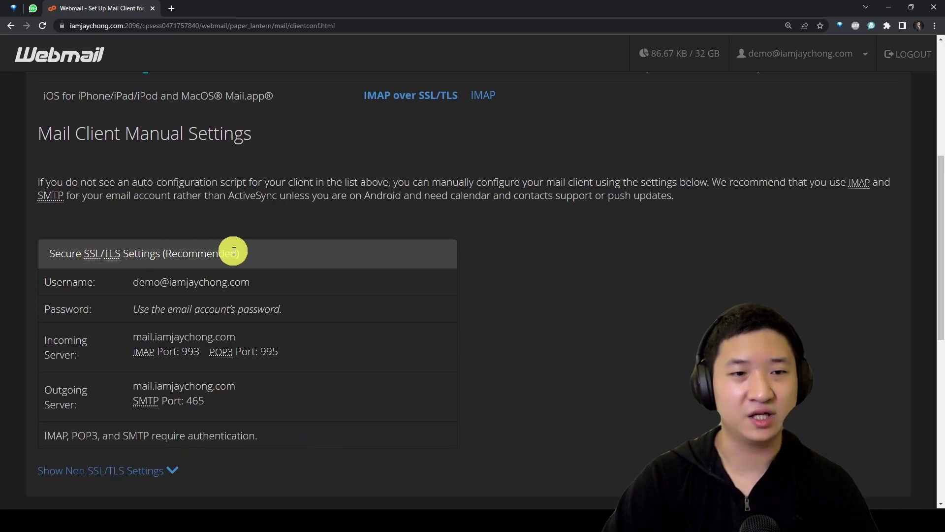
left_click_drag(225, 252, 76, 249)
scroll(475, 302, "down", 2)
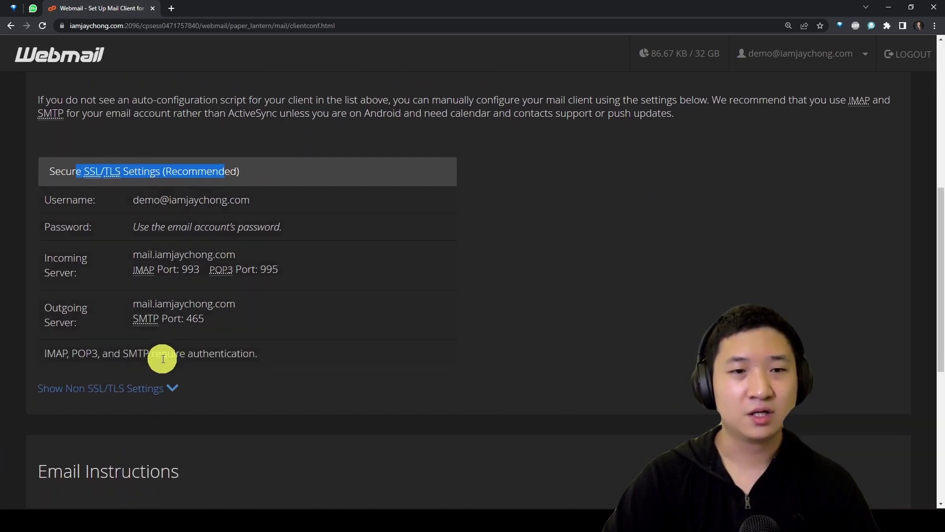
Show then hide the non-SSL settings and zoom to 200% on the secure table (IMAP 993, SMTP 465)
left_click(159, 390)
scroll(549, 345, "down", 4)
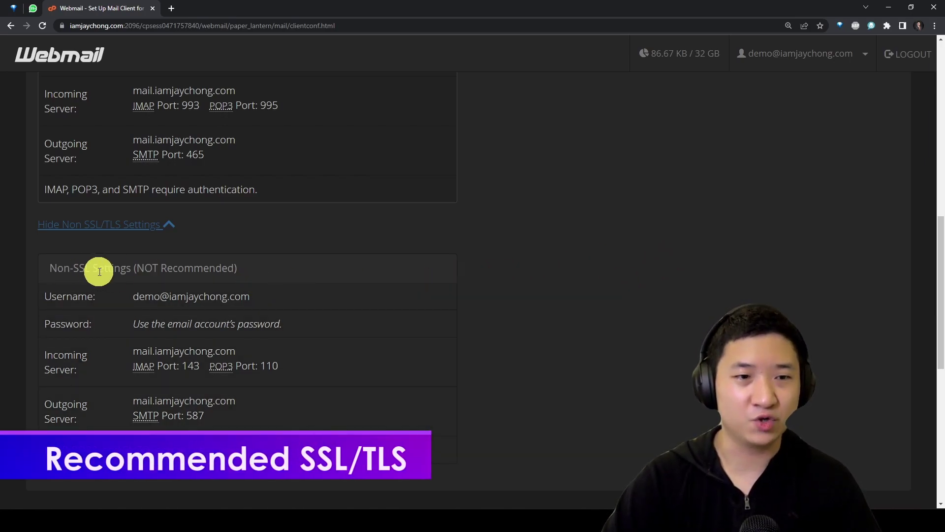
left_click(165, 226)
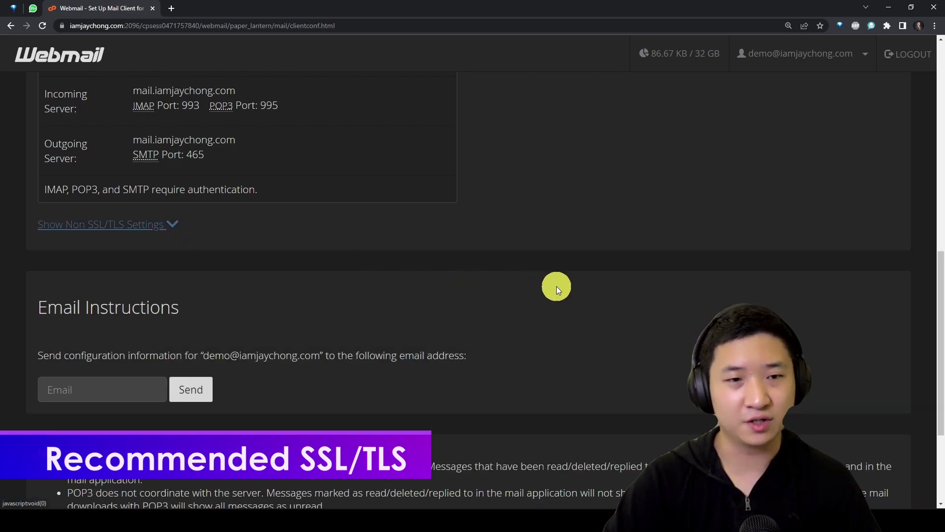
scroll(556, 285, "up", 3)
left_click(243, 268)
key("ctrl+plus")
key("ctrl+plus")
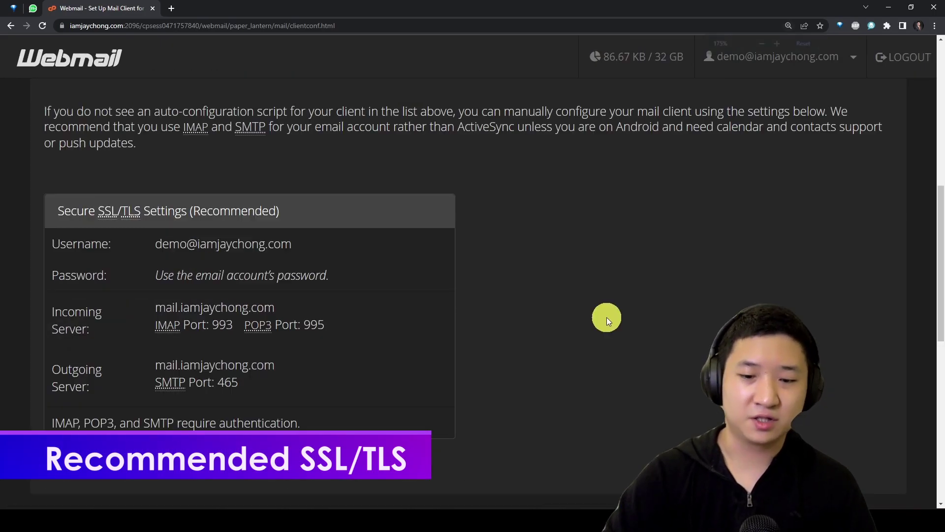
scroll(606, 318, "down", 3)
scroll(605, 320, "up", 1)
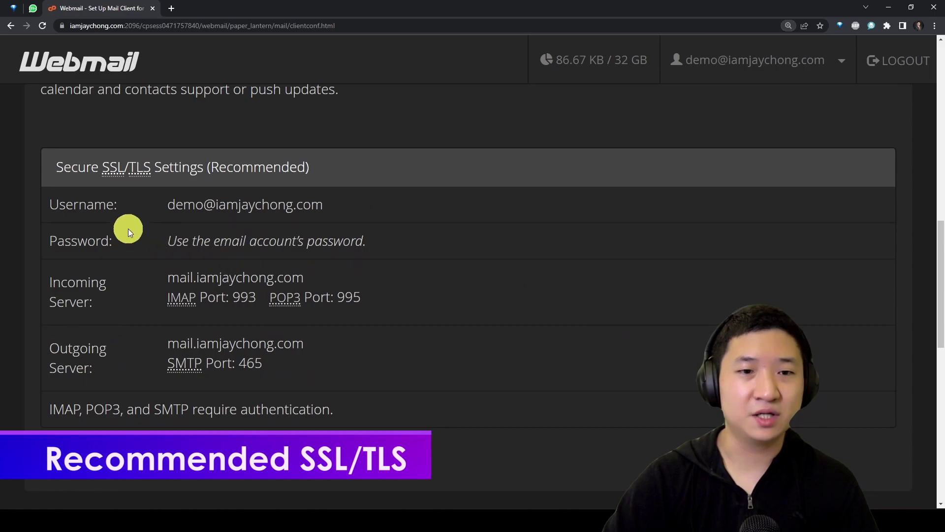
left_click_drag(63, 170, 572, 365)
left_click(572, 365)
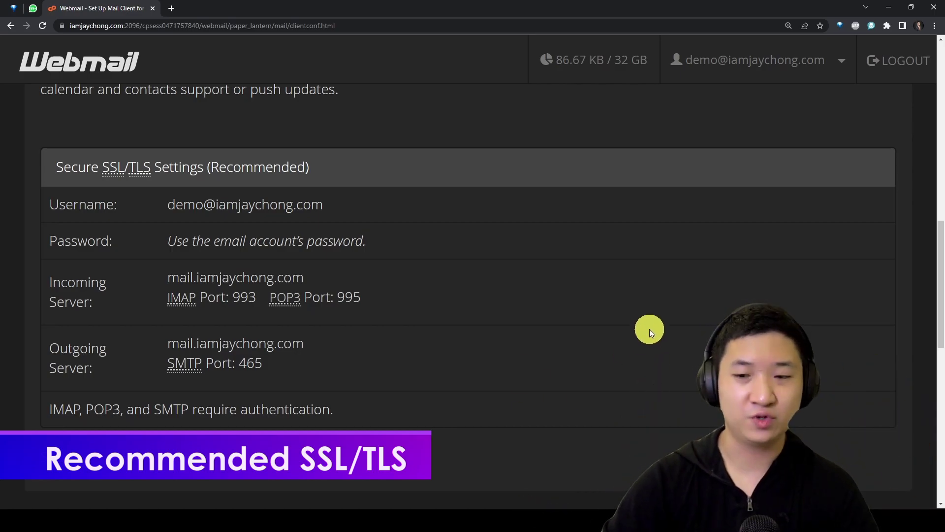
Minimize the browser window to bring the phone mirror into view
left_click(893, 7)
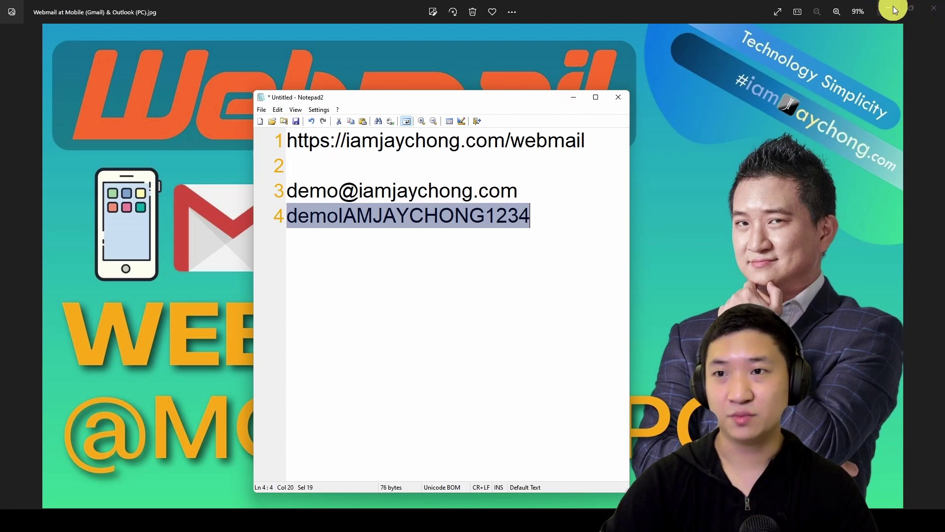
left_click(889, 7)
left_click(894, 7)
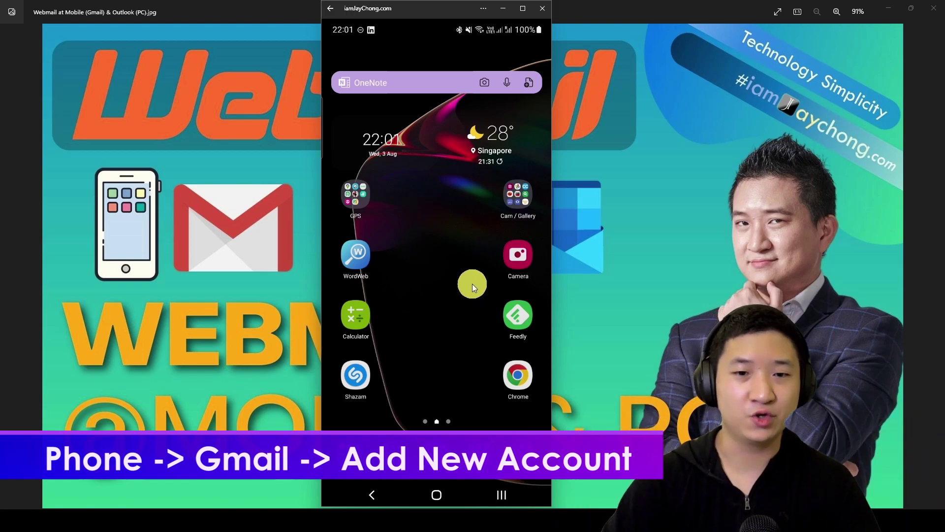
Launch Gmail on the phone and choose Add another account from the account list
left_click(377, 457)
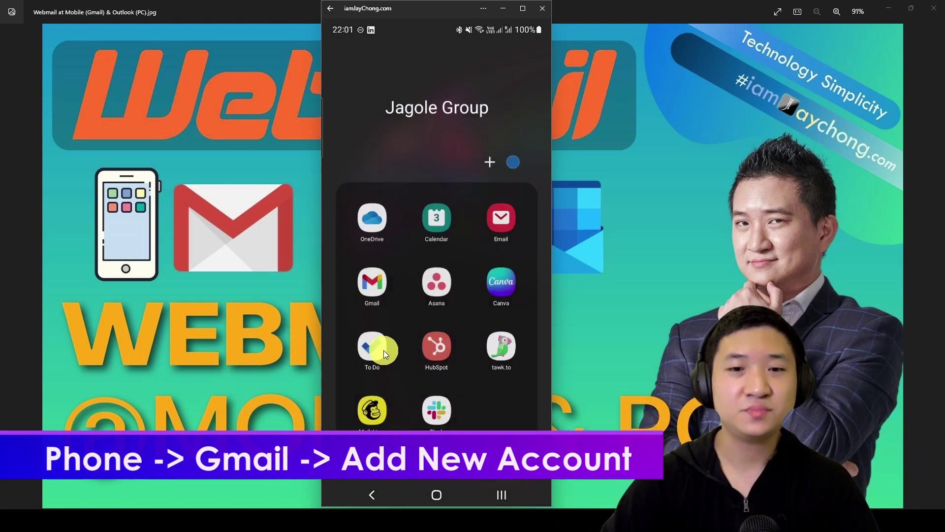
left_click(371, 279)
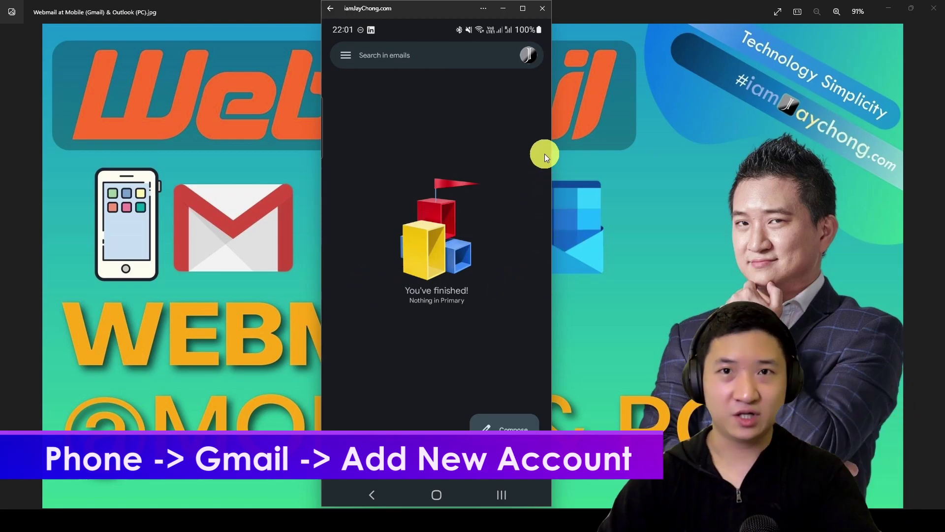
left_click(525, 61)
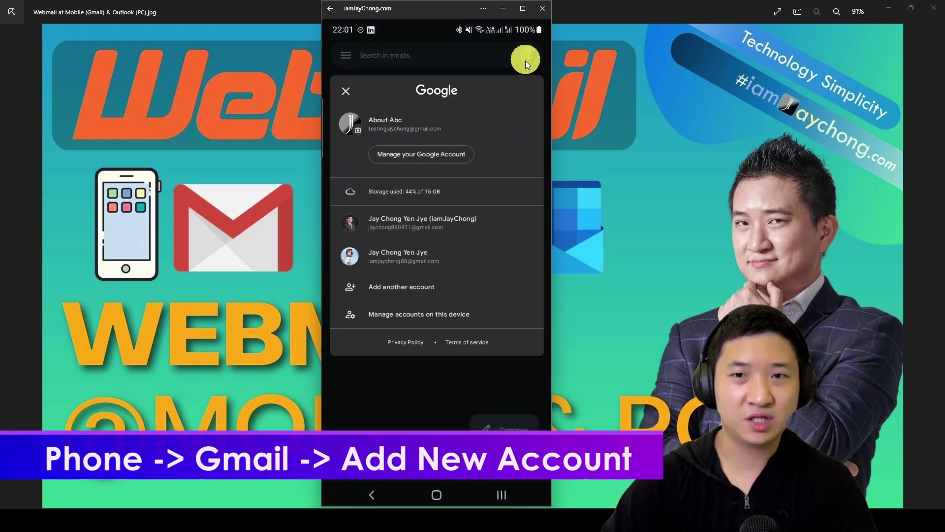
left_click(410, 287)
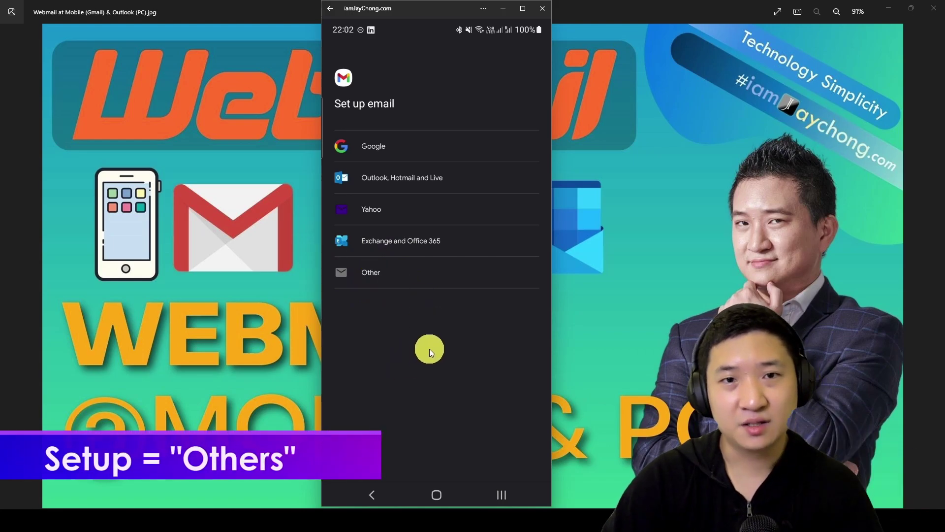
Choose Other as the provider and paste the demo account's e-mail address from the notes
left_click(377, 279)
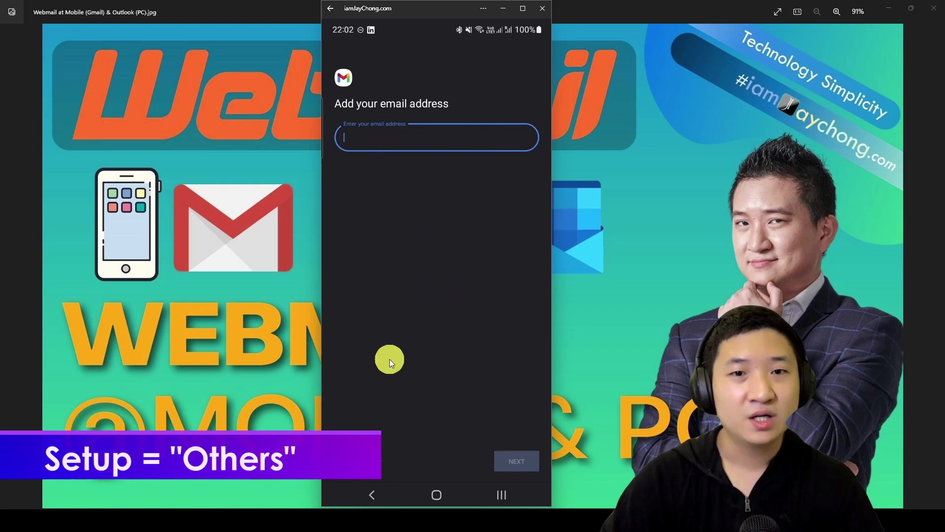
left_click(241, 506)
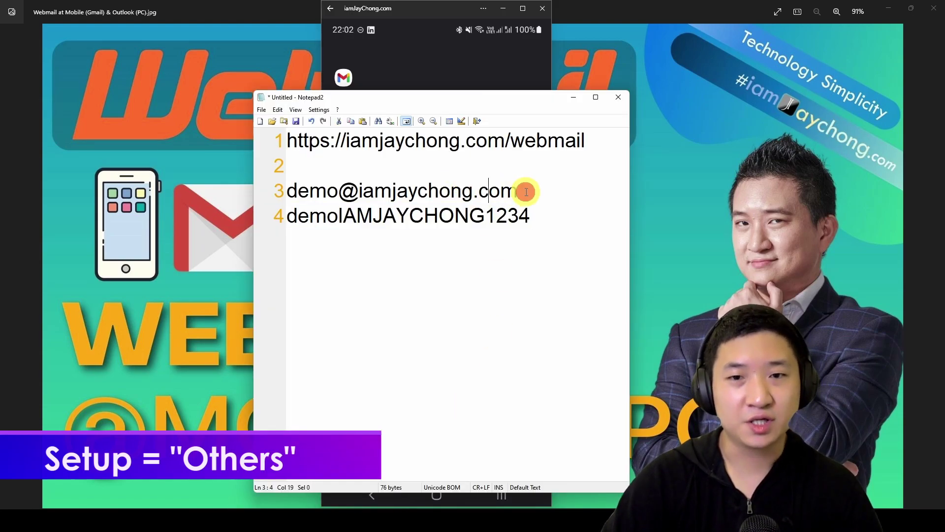
left_click_drag(526, 192, 296, 197)
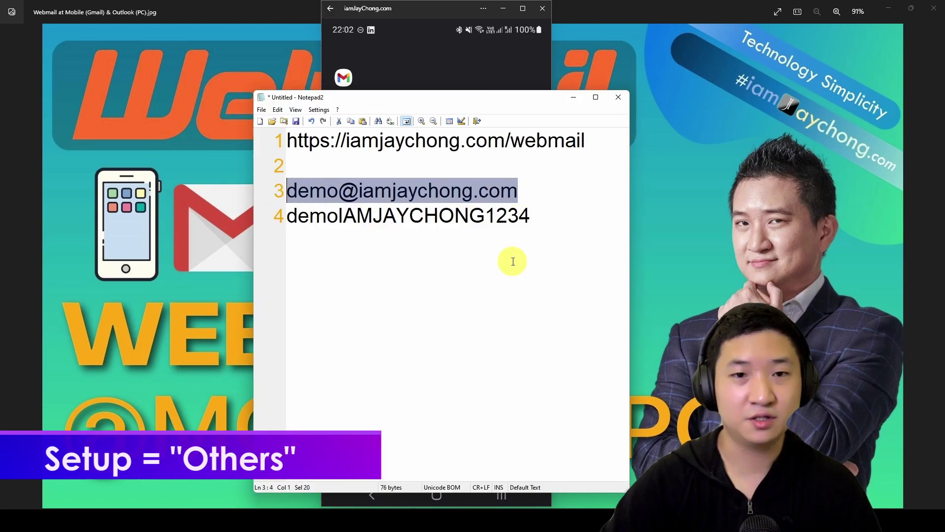
key("alt+Tab")
key("ctrl+v")
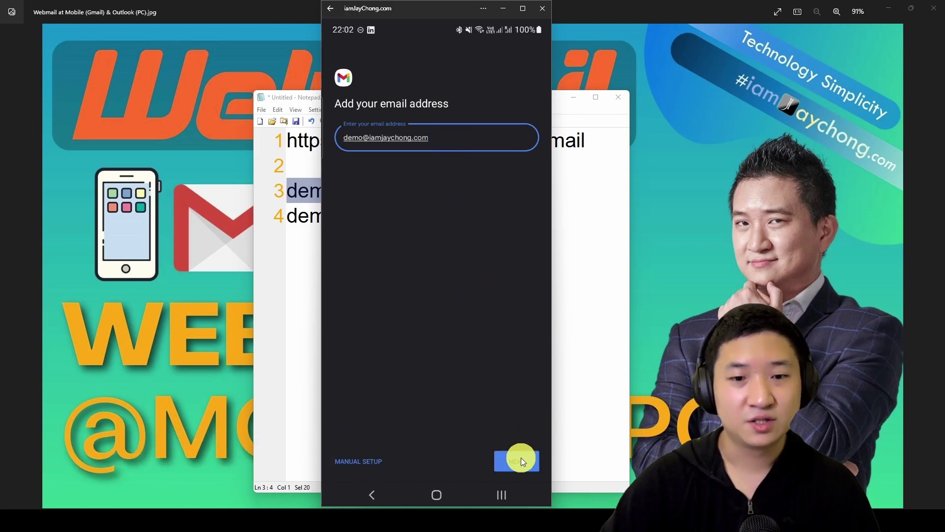
Pick manual setup with the Personal (IMAP) account type
left_click(374, 463)
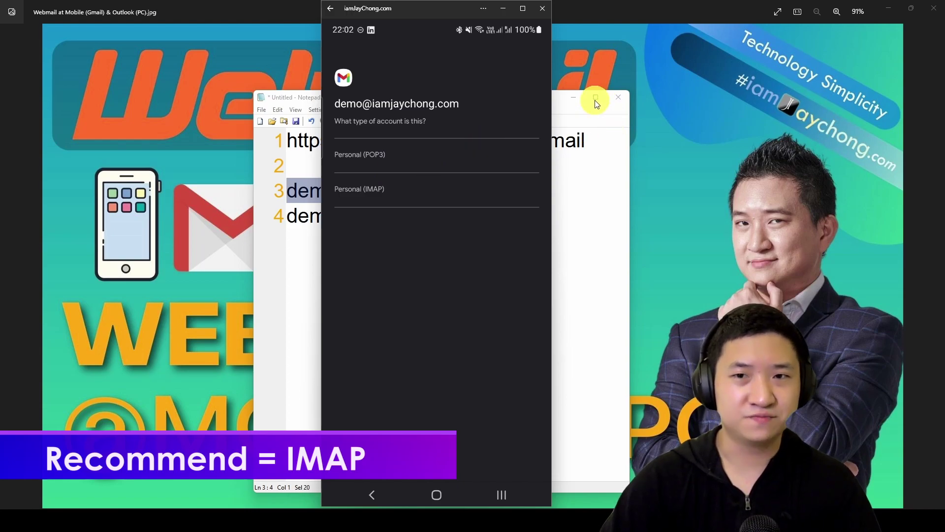
left_click(363, 194)
left_click(305, 261)
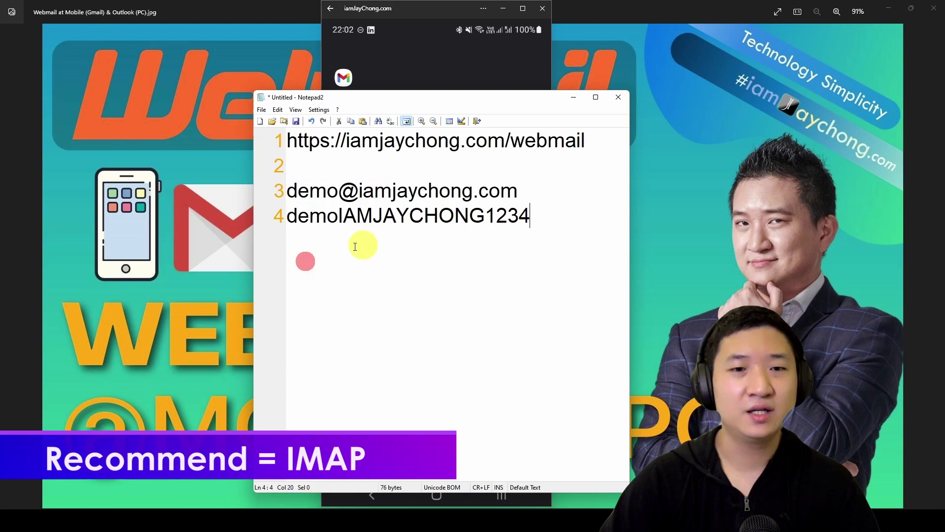
Paste the account password copied from the notes and continue to Incoming server settings
key("shift+Home")
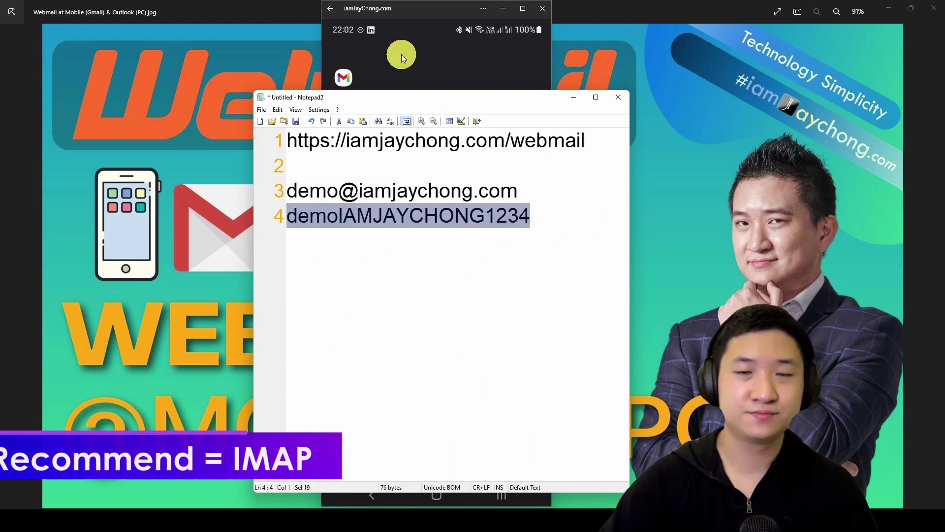
left_click(402, 16)
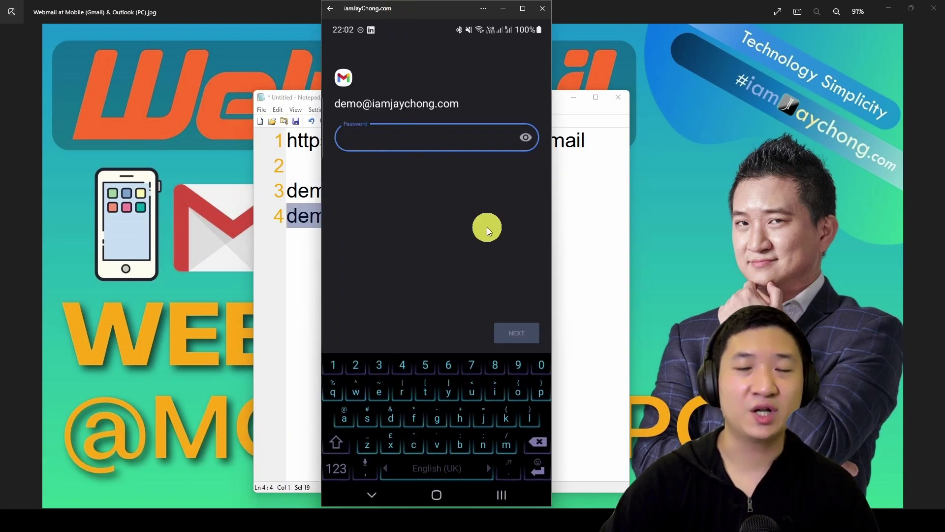
key("ctrl+v")
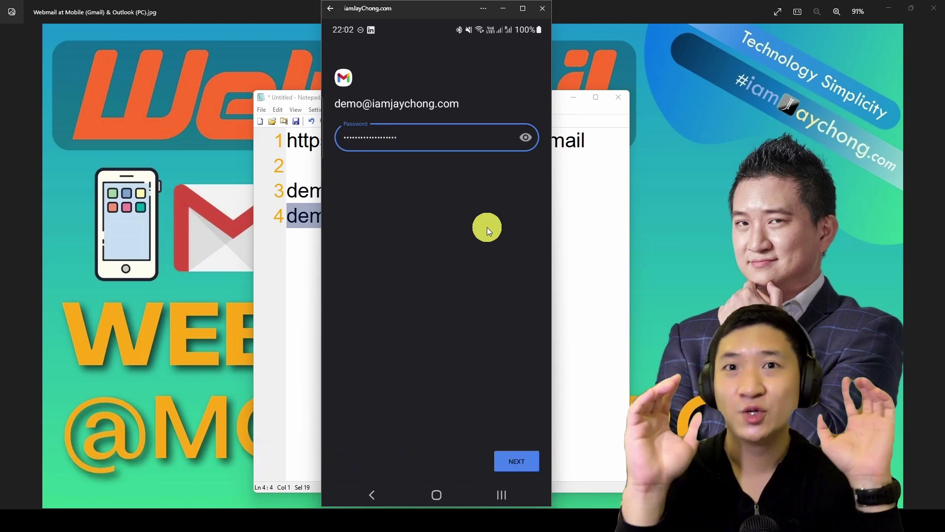
left_click(511, 451)
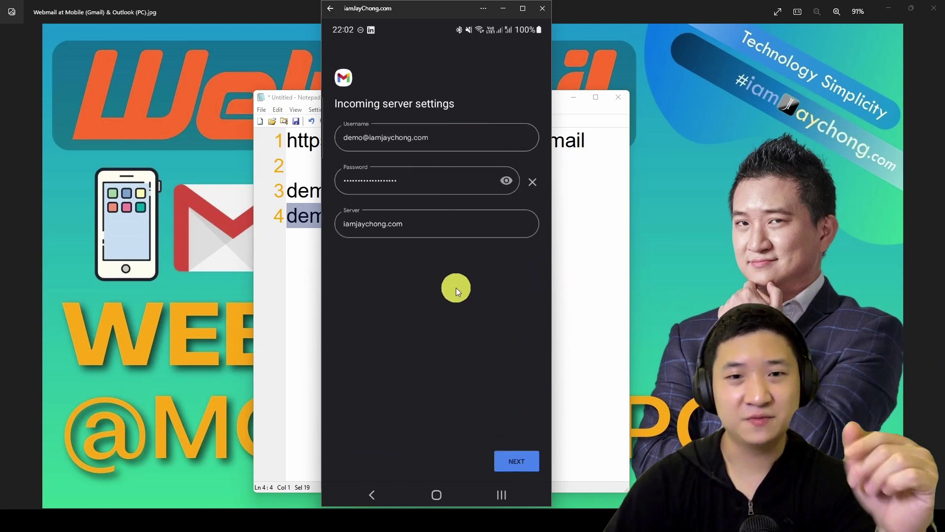
left_click(433, 236)
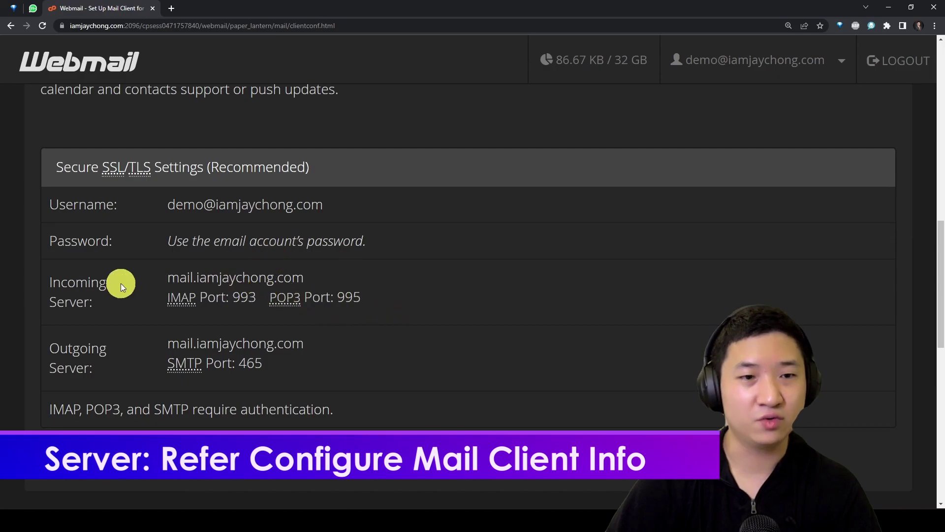
Zoom the setup page to 250% and select the incoming server name mail.iamjaychong.com
left_click_drag(62, 284, 333, 278)
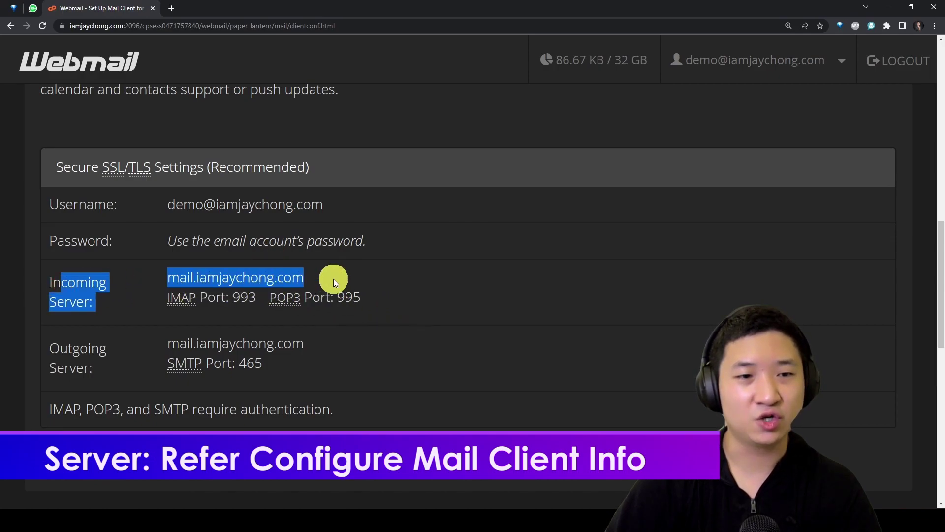
left_click(555, 348)
key("ctrl+plus")
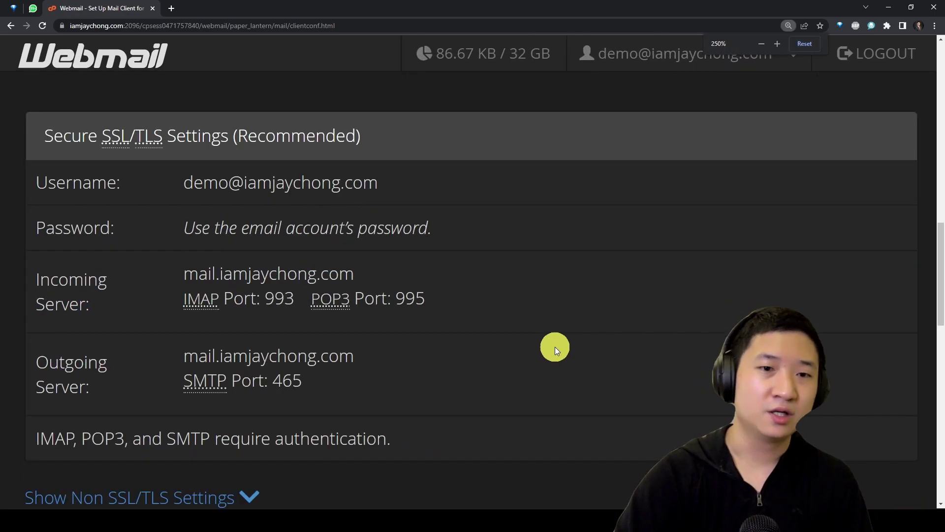
scroll(501, 271, "down", 2)
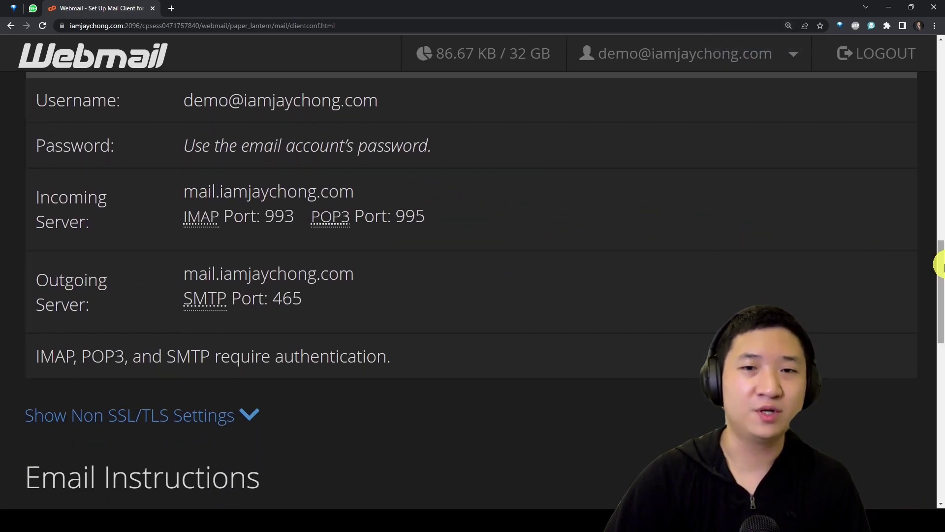
scroll(938, 267, "up", 1)
left_click_drag(368, 249, 216, 261)
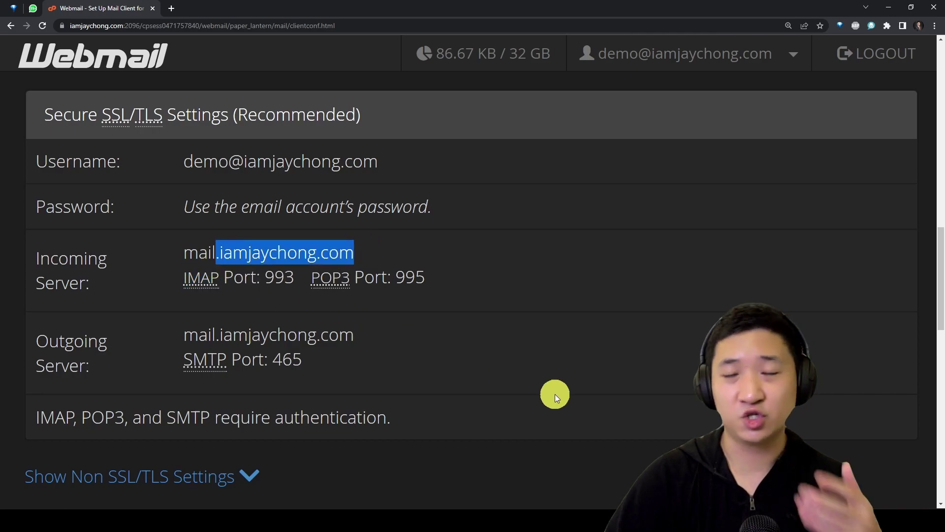
left_click(494, 360)
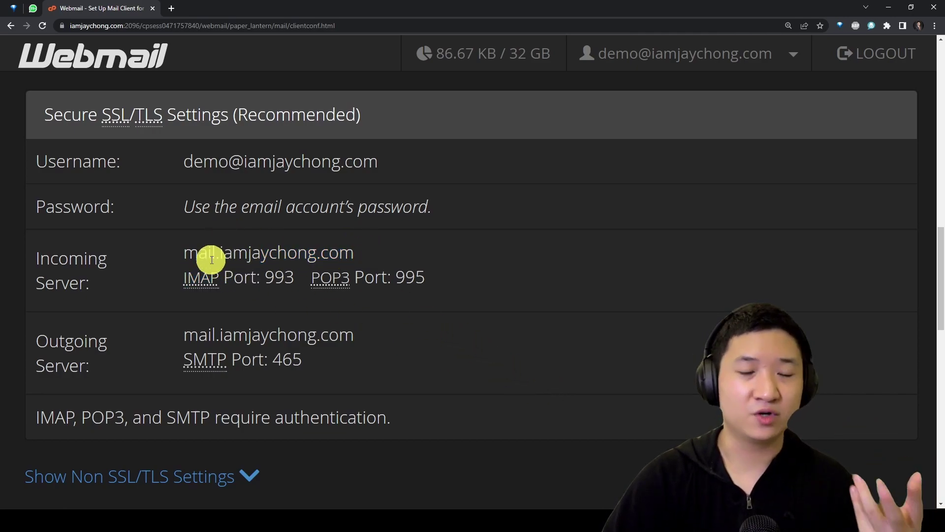
left_click_drag(184, 252, 355, 249)
key("ctrl+c")
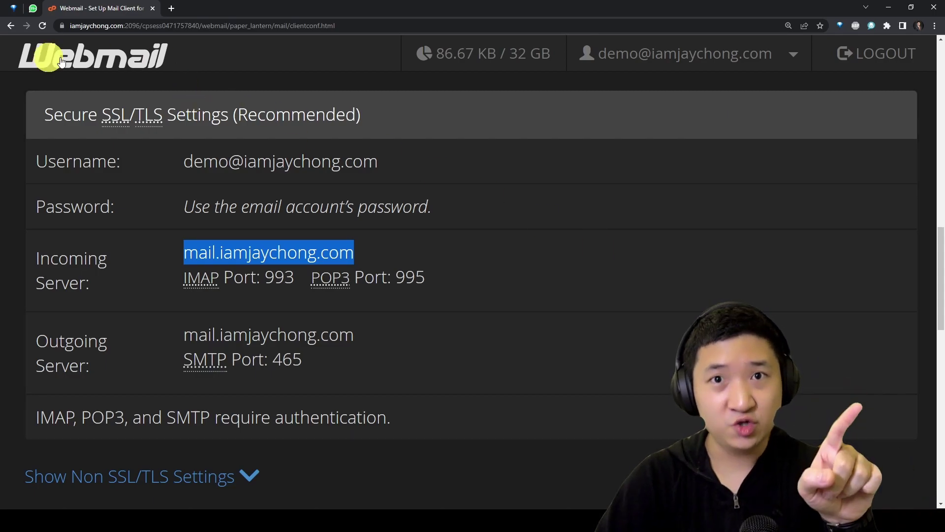
scroll(574, 249, "up", 15)
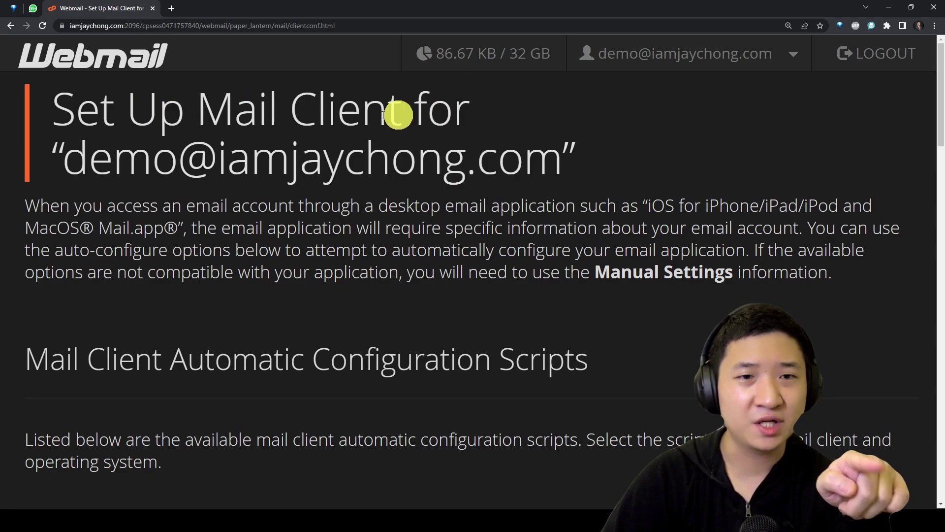
scroll(678, 314, "down", 15)
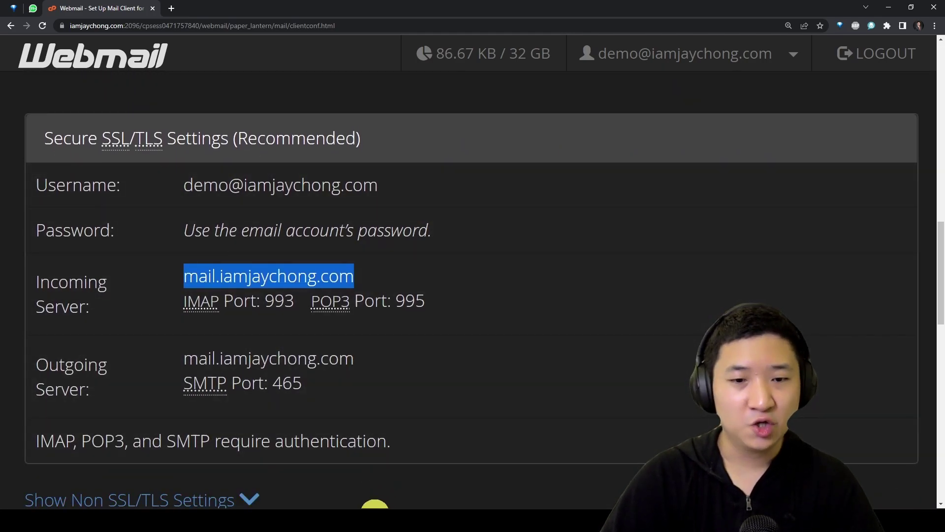
In the phone mirror, replace the incoming server with mail.iamjaychong.com and continue
left_click(331, 508)
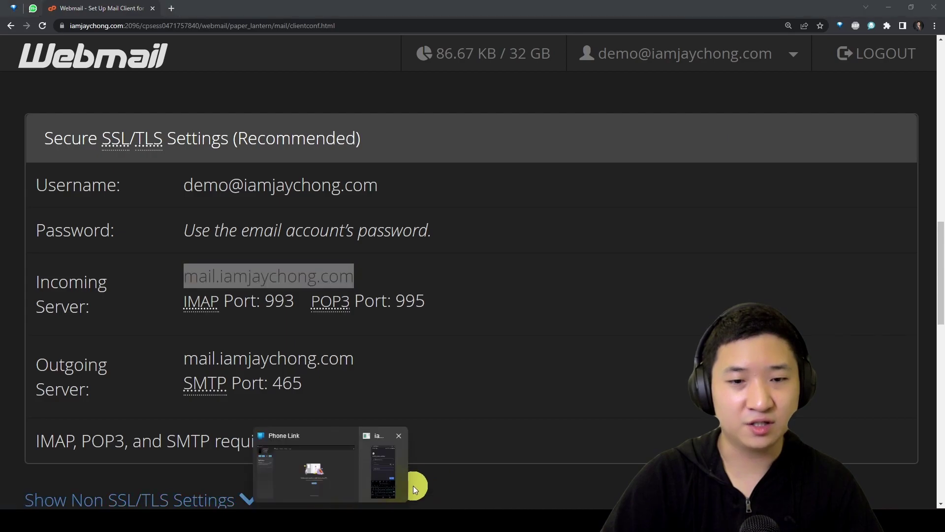
left_click(385, 476)
left_click_drag(435, 231, 343, 220)
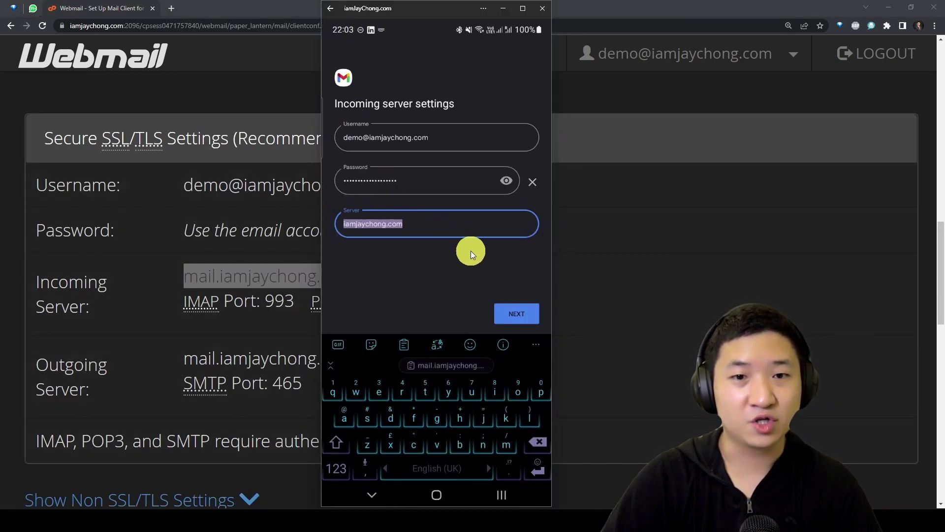
key("ctrl+v")
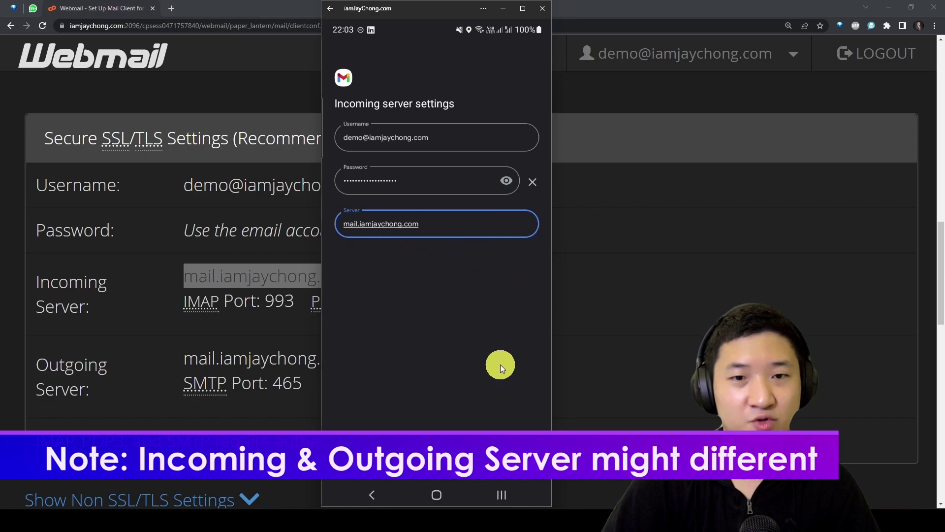
left_click(522, 460)
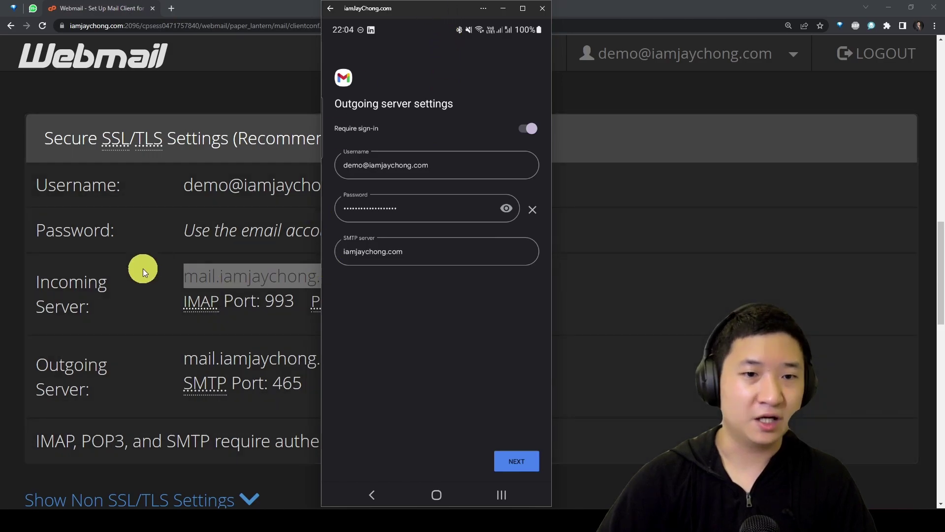
Replace the SMTP server with mail.iamjaychong.com and complete the account setup
left_click(479, 259)
double_click(438, 258)
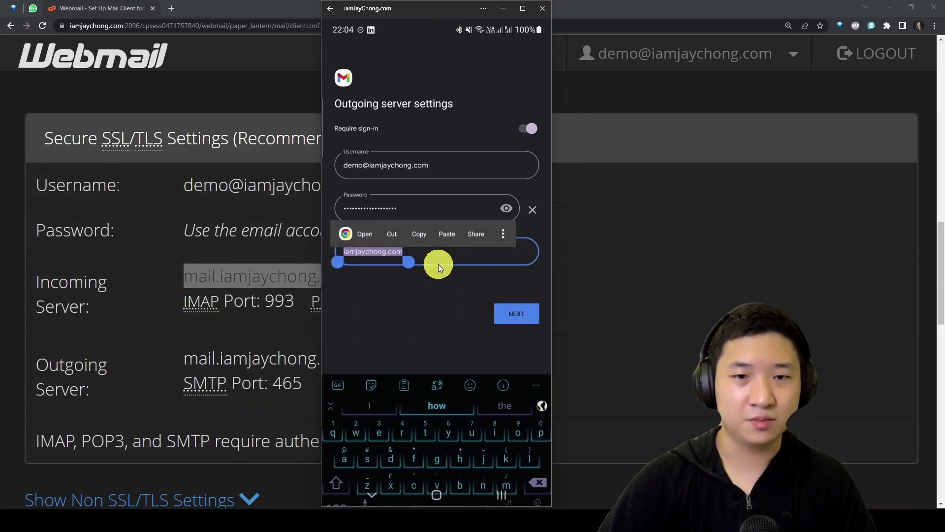
key("ctrl+v")
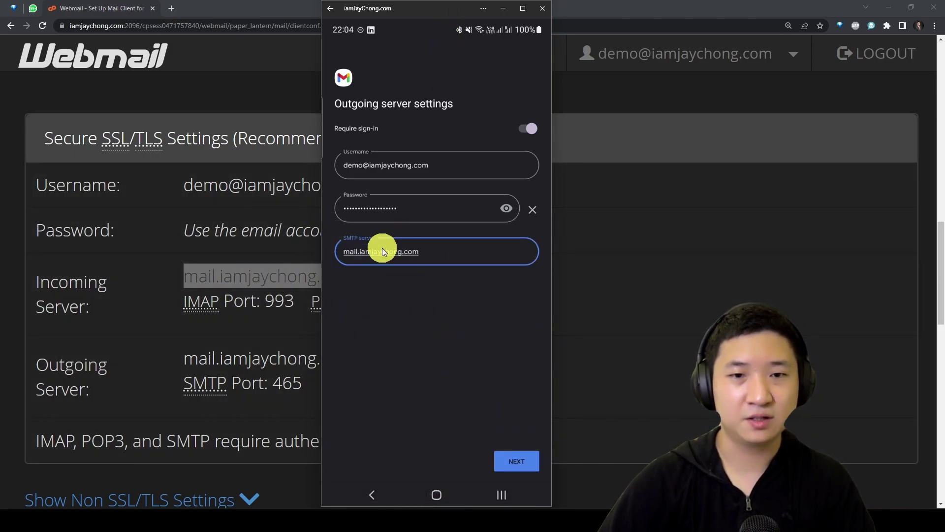
left_click(515, 468)
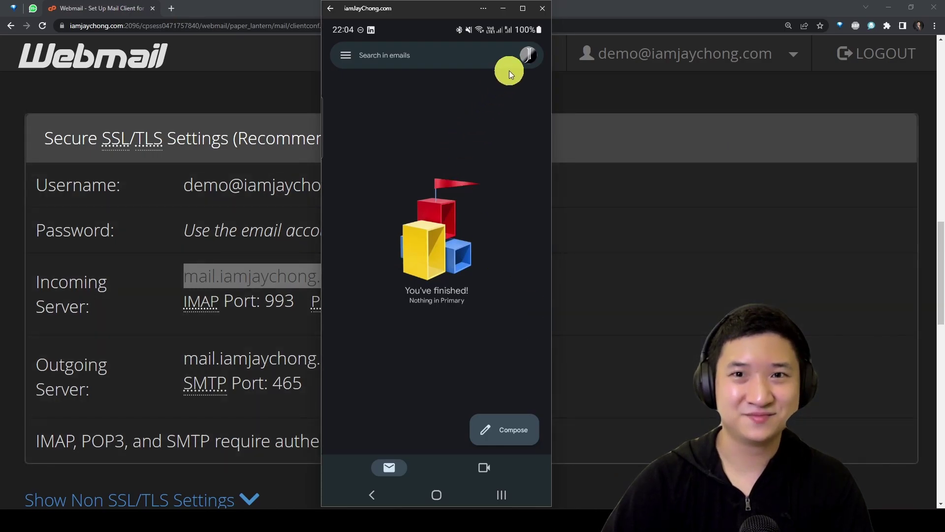
Switch to the new webmail account, open the cPanel configuration email's details, then return home
left_click(530, 52)
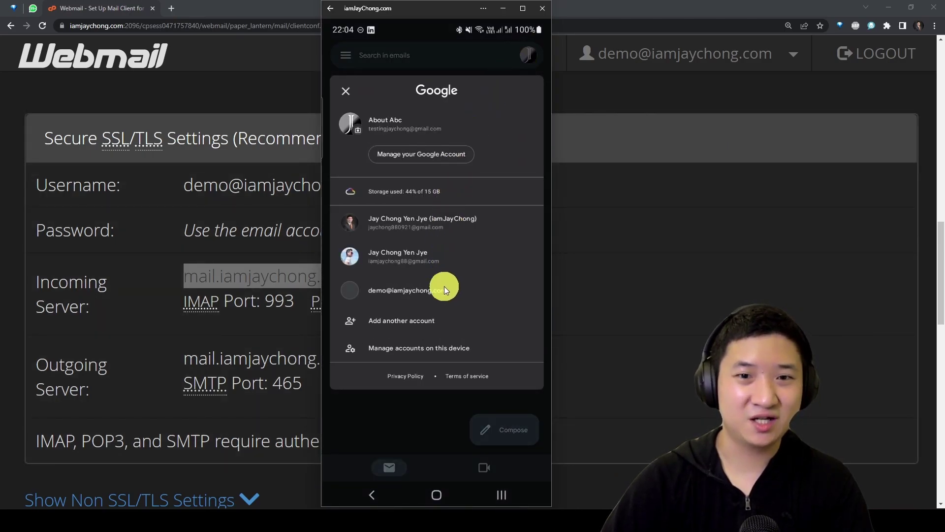
left_click(408, 298)
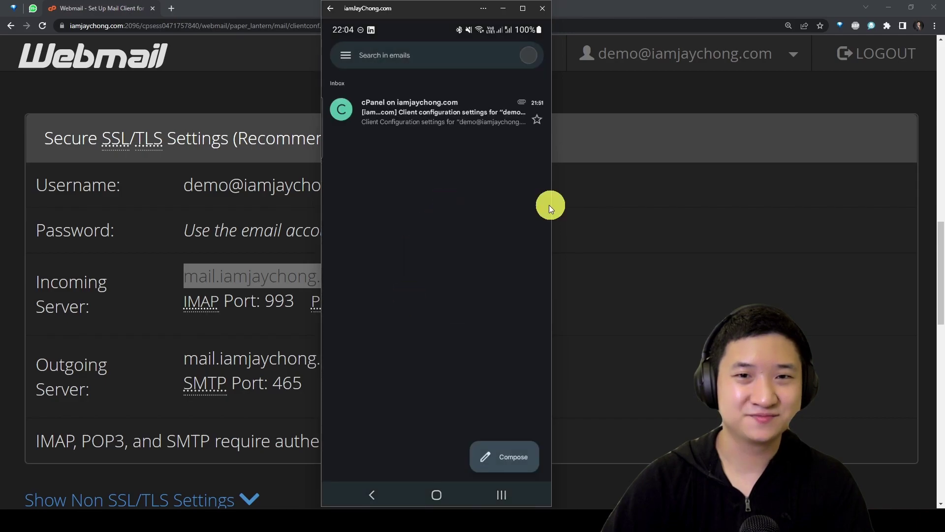
left_click(419, 117)
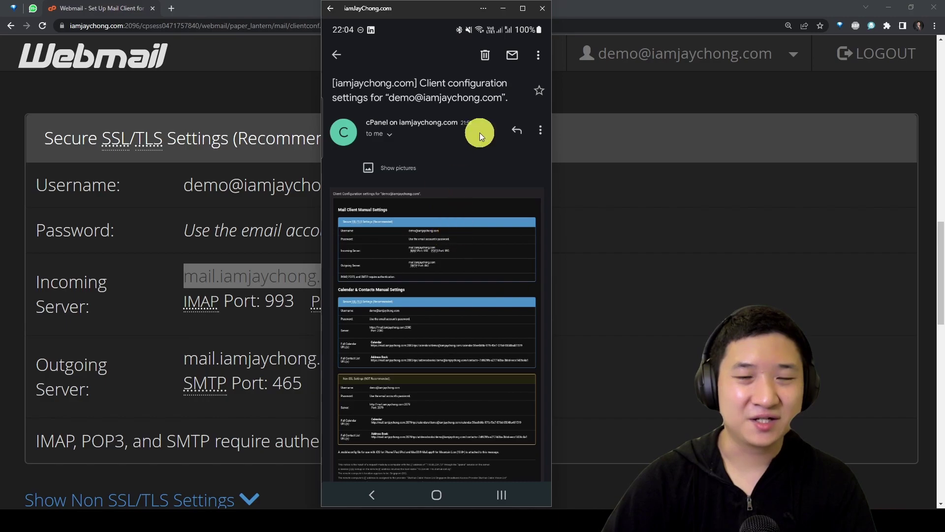
left_click(392, 135)
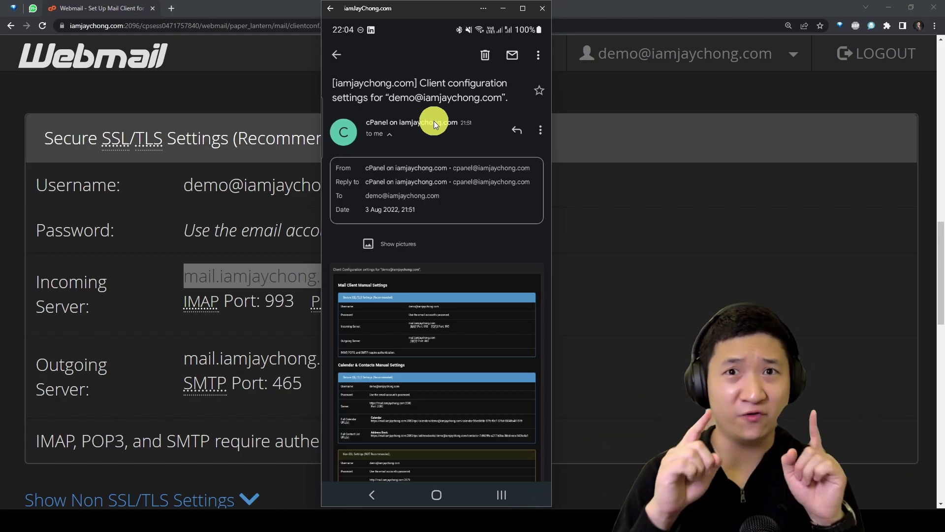
left_click(436, 495)
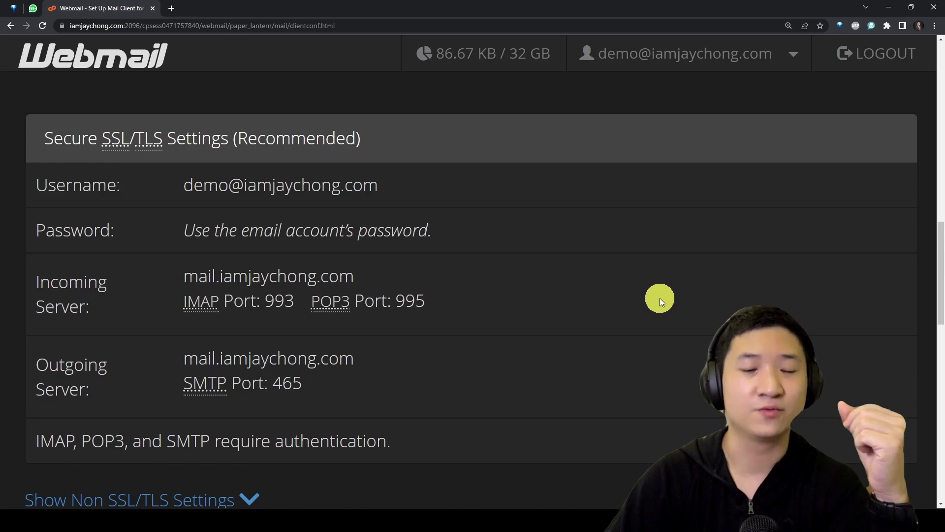
Switch to Outlook and choose Add Account from the File menu's Account Information page
left_click(376, 506)
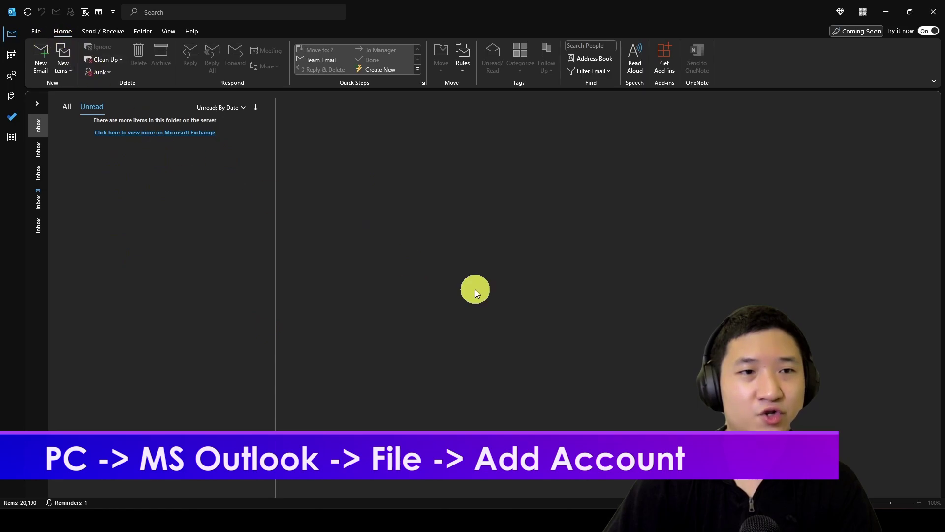
left_click(39, 31)
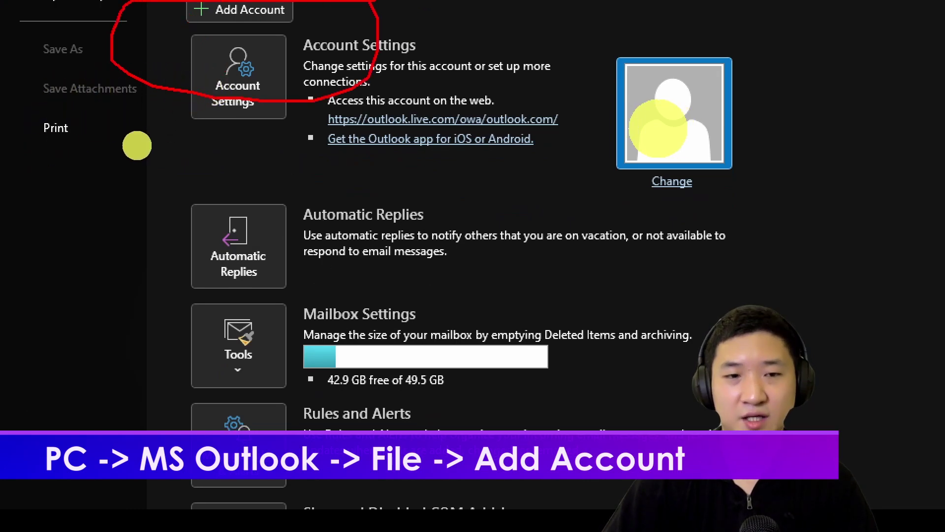
left_click(275, 14)
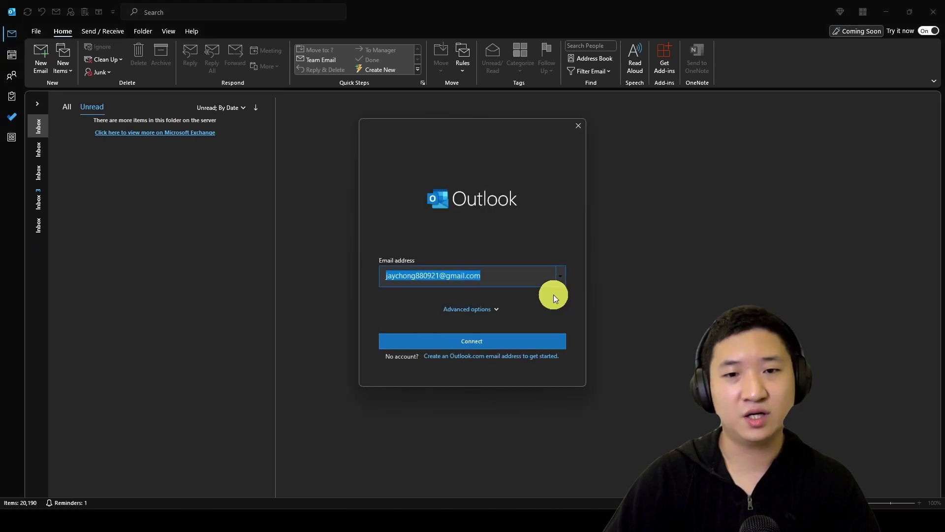
Paste the demo account's e-mail address from the Notepad2 notes and expand Advanced options
left_click(232, 515)
left_click(451, 191)
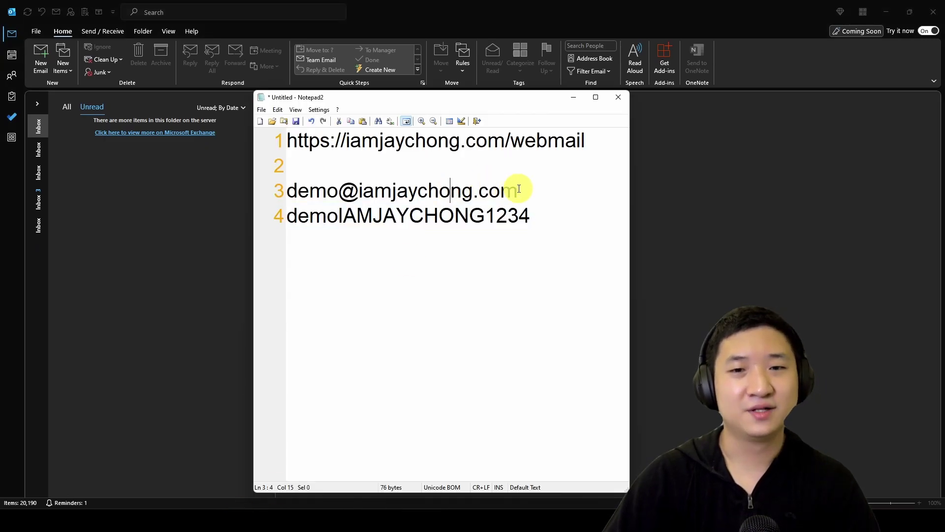
key("shift+Home")
key("ctrl+c")
key("alt+Tab")
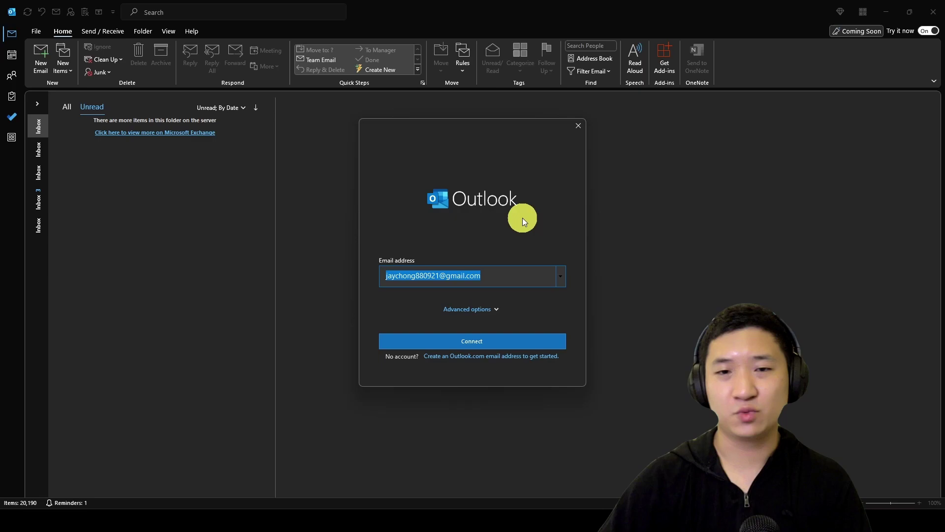
key("ctrl+v")
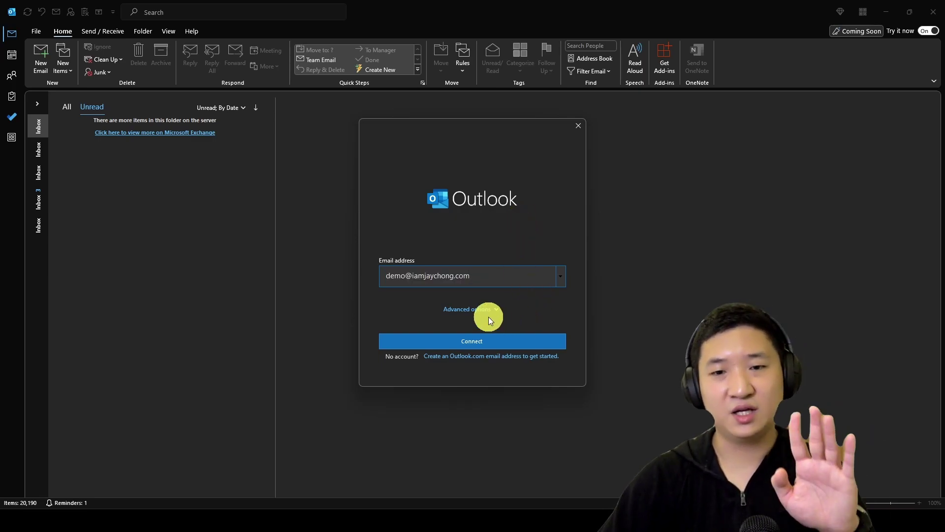
left_click(473, 310)
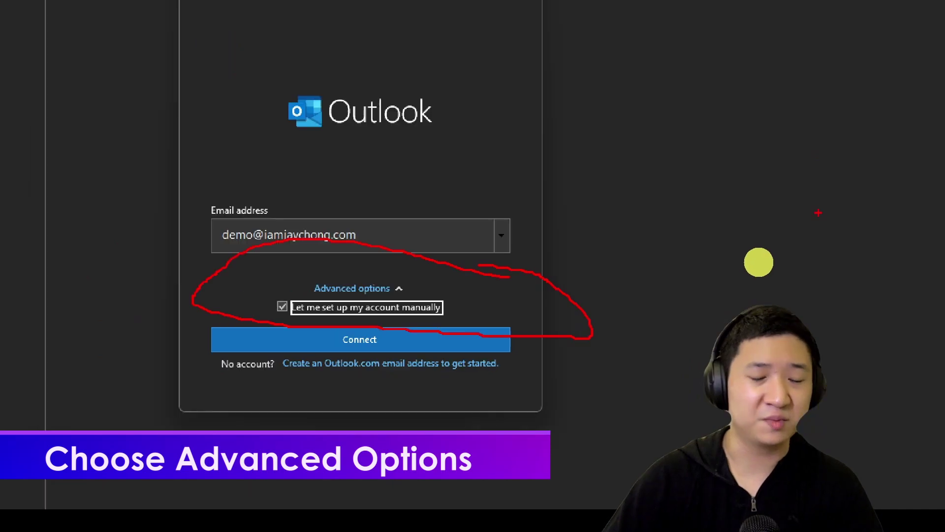
Connect with the demo address to reach the Advanced setup account-type list
left_click(358, 349)
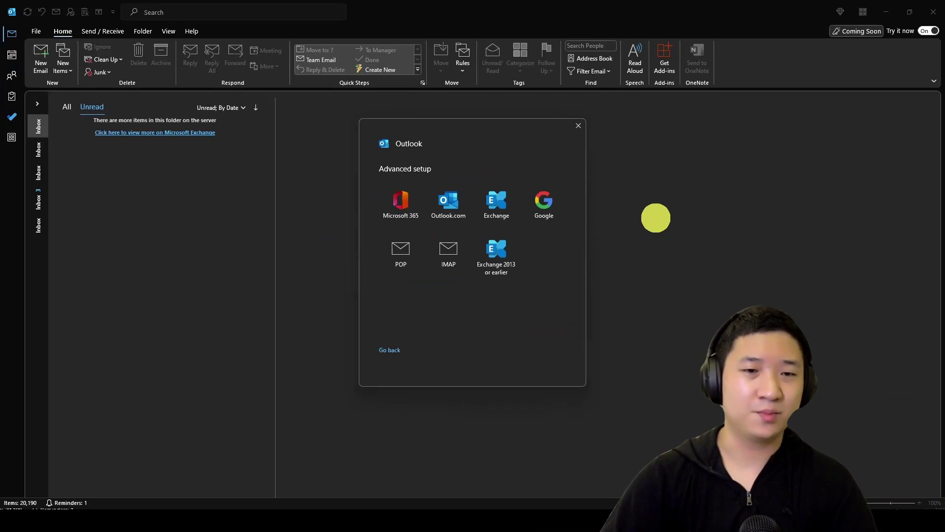
Choose IMAP and connect using the account password copied from the Notepad2 notes
left_click(446, 252)
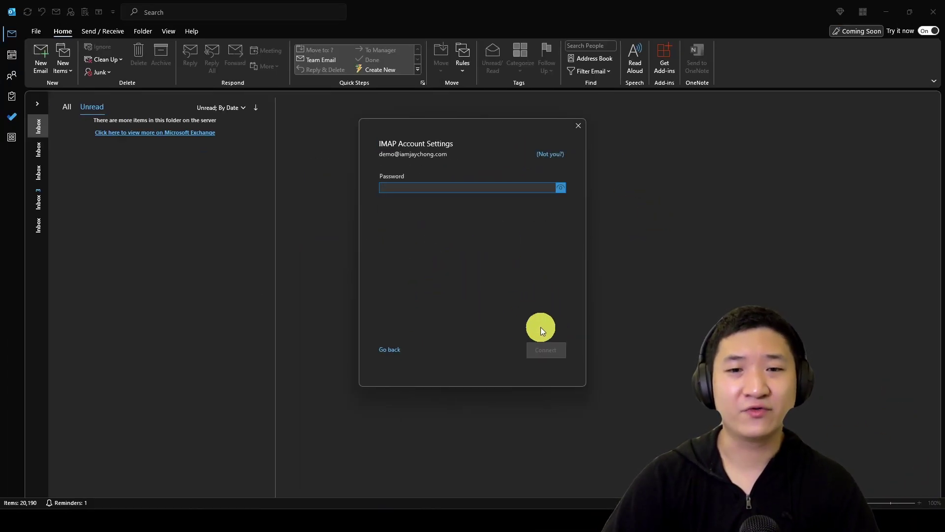
left_click(232, 506)
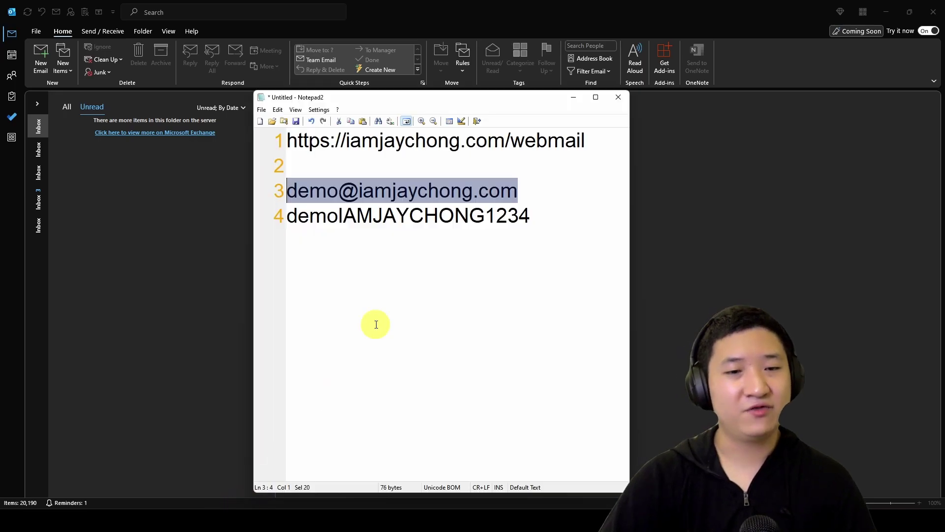
left_click(533, 214)
double_click(533, 214)
key("ctrl+c")
key("alt+Tab")
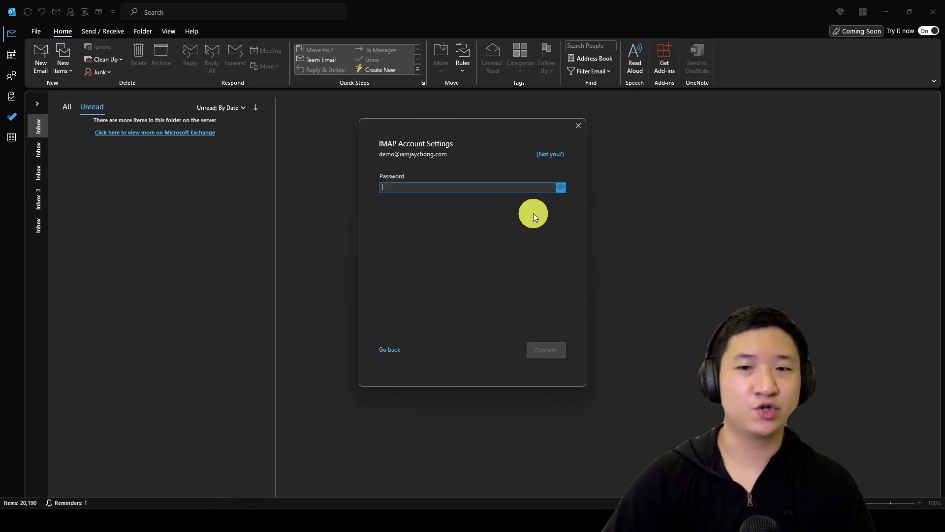
key("ctrl+v")
left_click(551, 347)
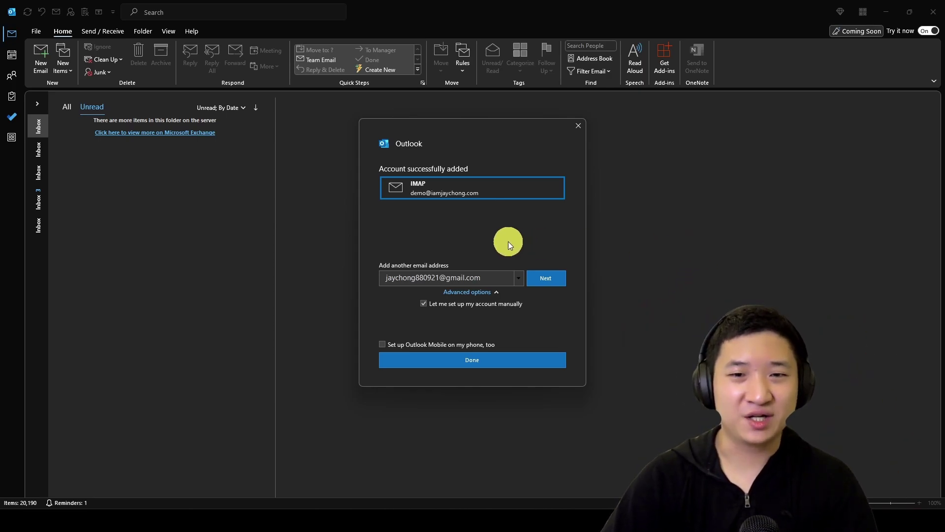
Clear the entry field, untick 'Let me set up my account manually', and click Done
left_click(403, 278)
key("ctrl+a")
key("BackSpace")
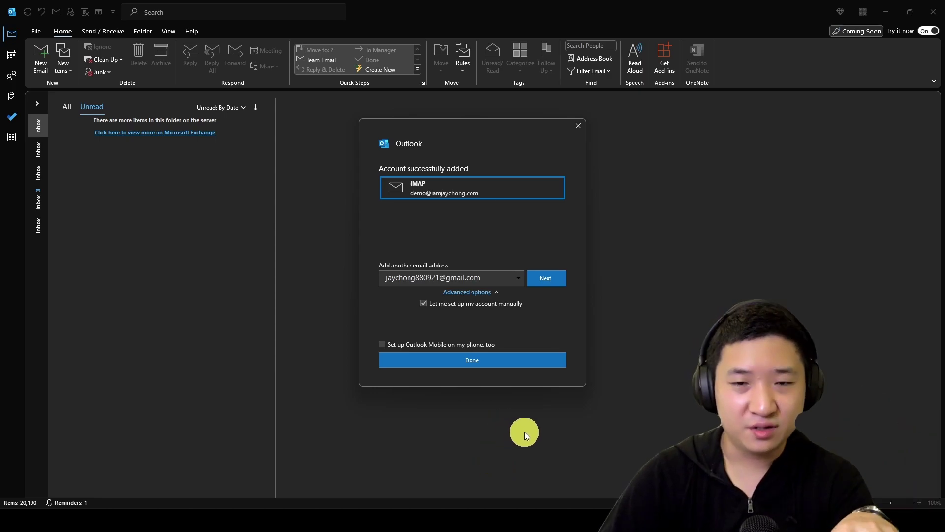
left_click(465, 292)
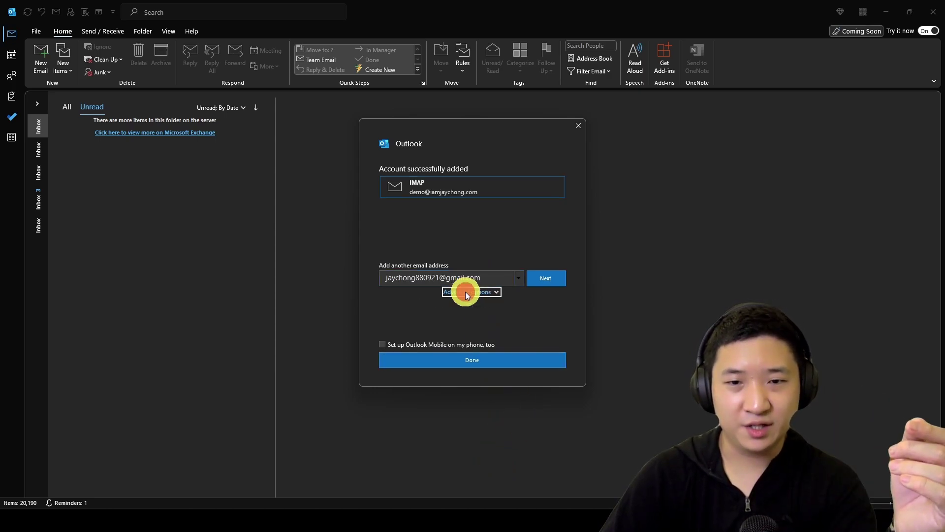
left_click(469, 292)
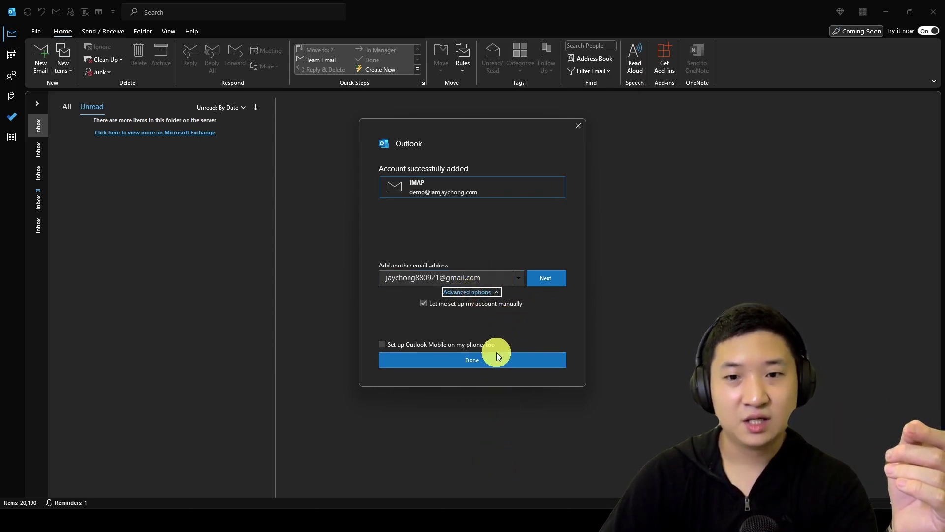
left_click(500, 305)
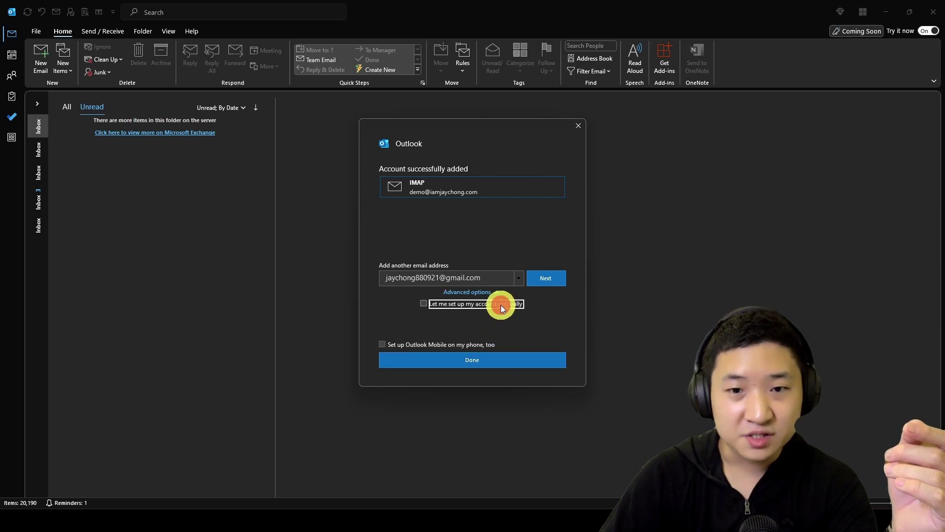
left_click(483, 361)
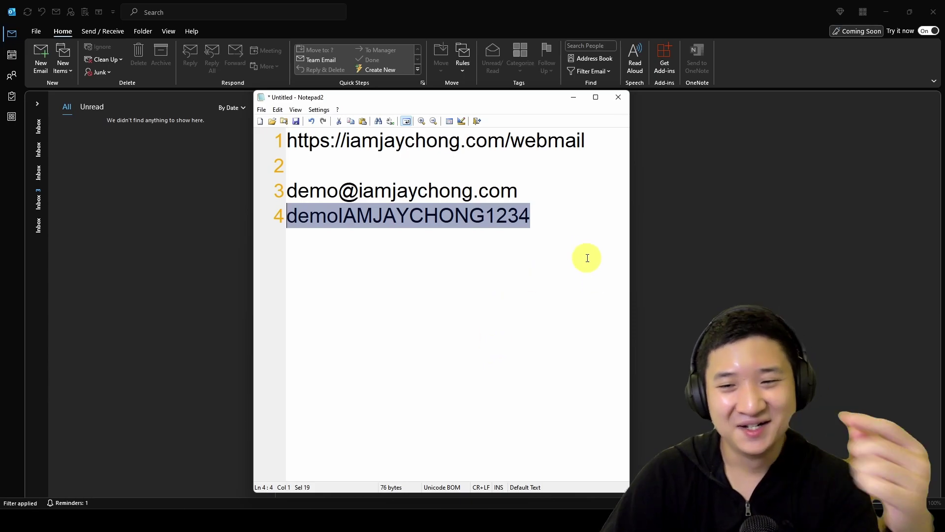
Open the new account's Inbox, move Notepad2 aside, and read the Microsoft Outlook Test Message
left_click(38, 230)
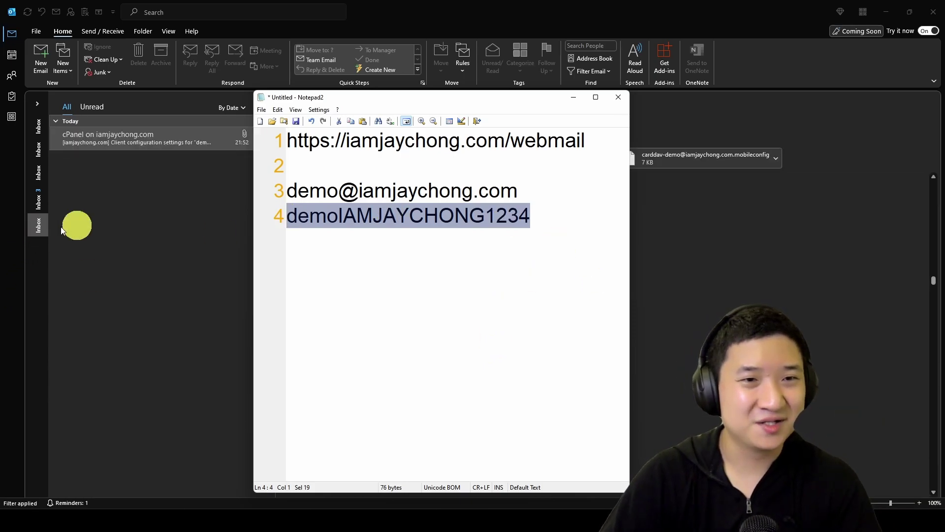
left_click(574, 97)
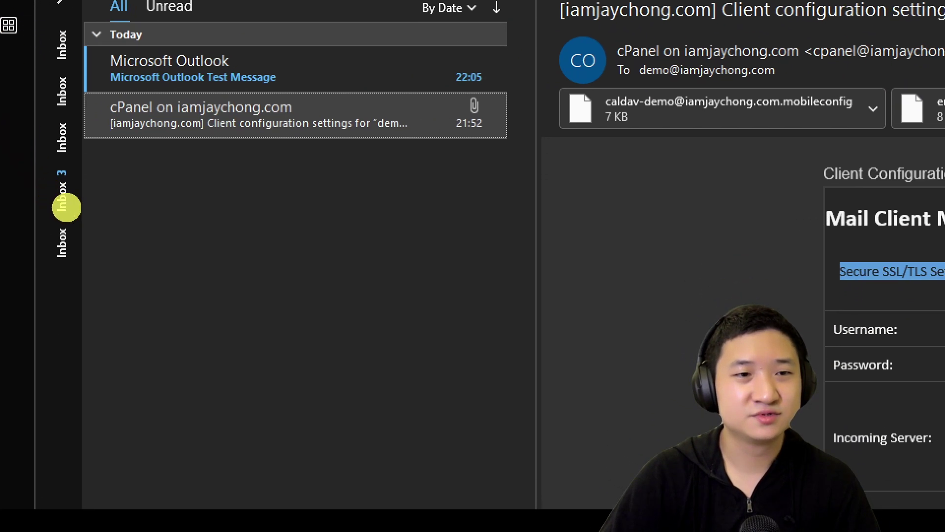
mouse_move(60, 219)
left_mouse_down()
mouse_move(36, 224)
mouse_move(118, 148)
mouse_move(169, 154)
mouse_move(80, 184)
left_mouse_up()
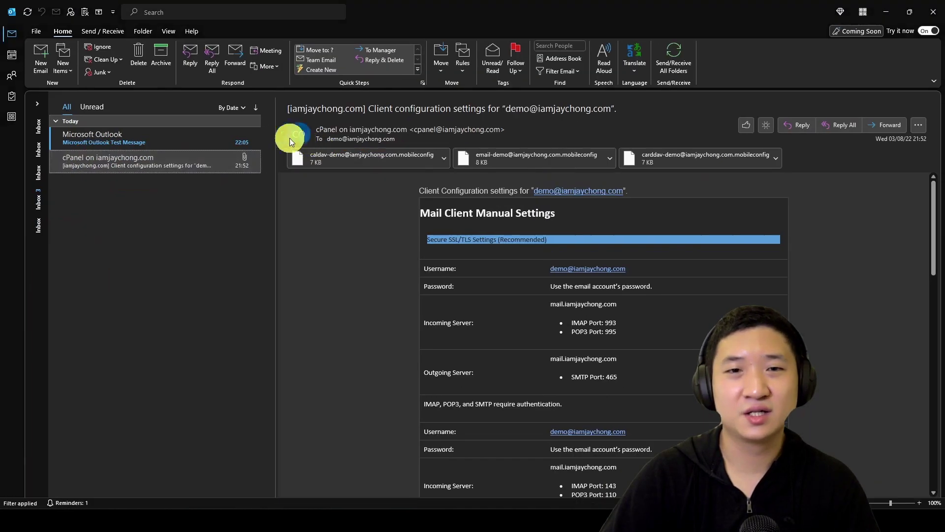
left_click(167, 143)
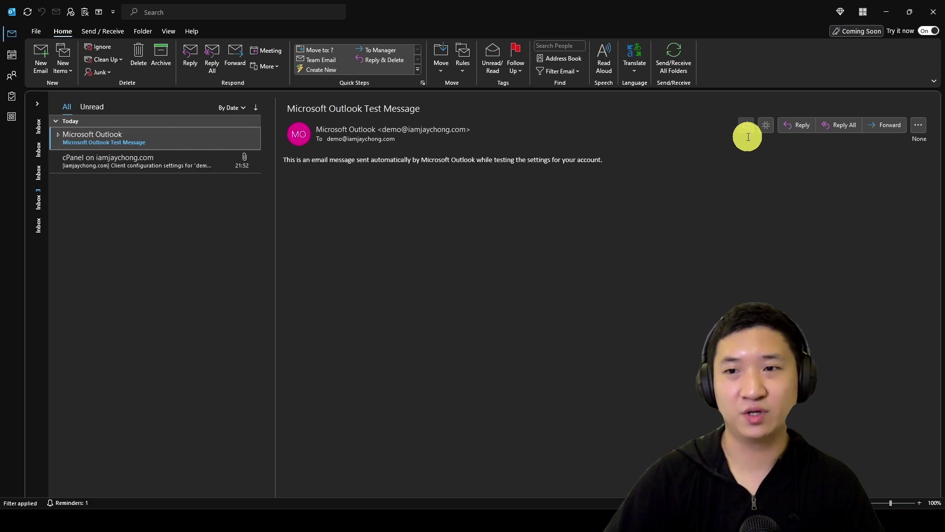
double_click(159, 137)
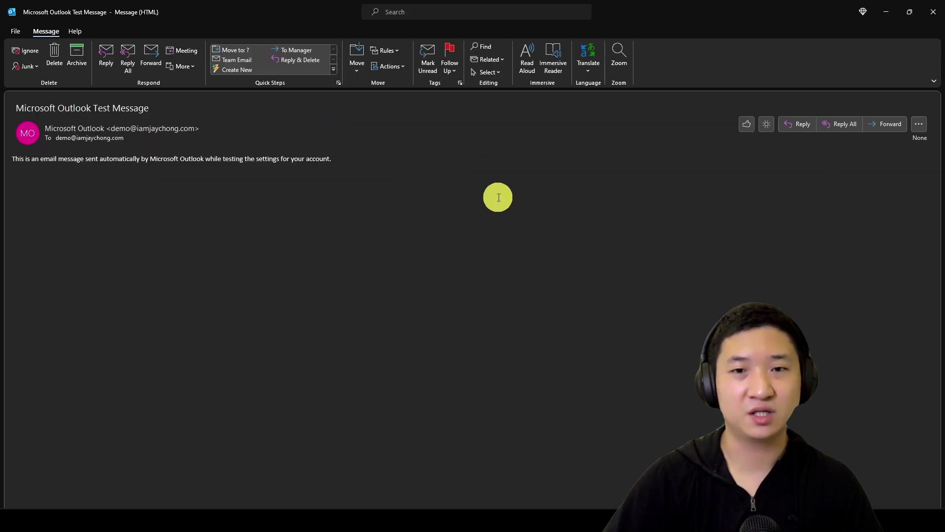
scroll(379, 224, "up", 6, "ctrl")
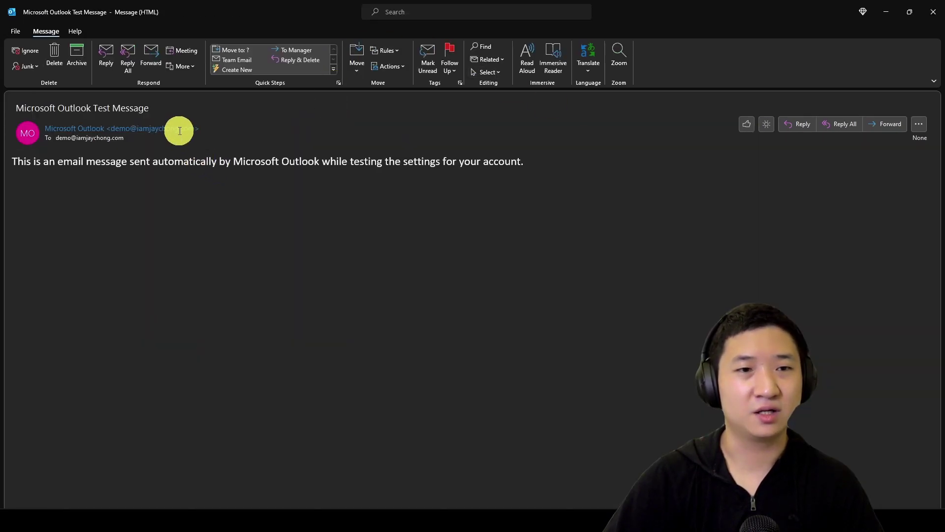
mouse_move(179, 130)
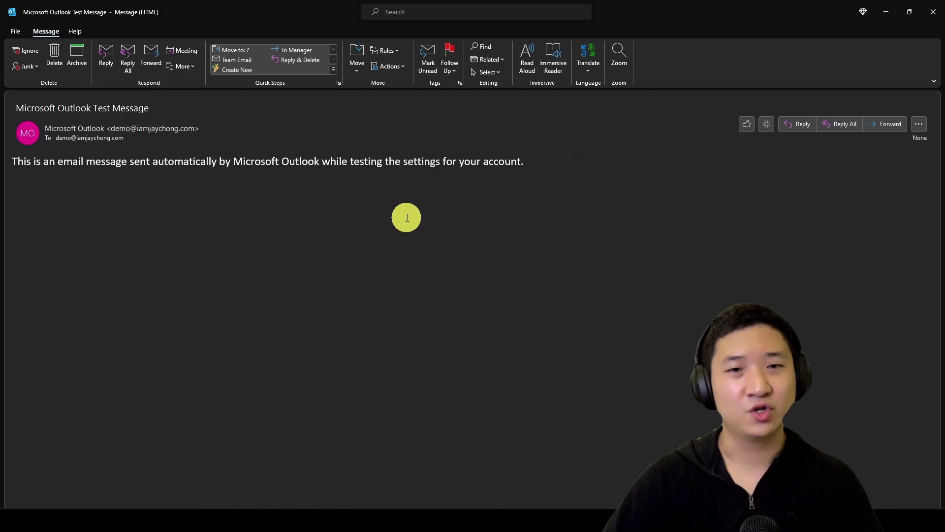
key("Escape")
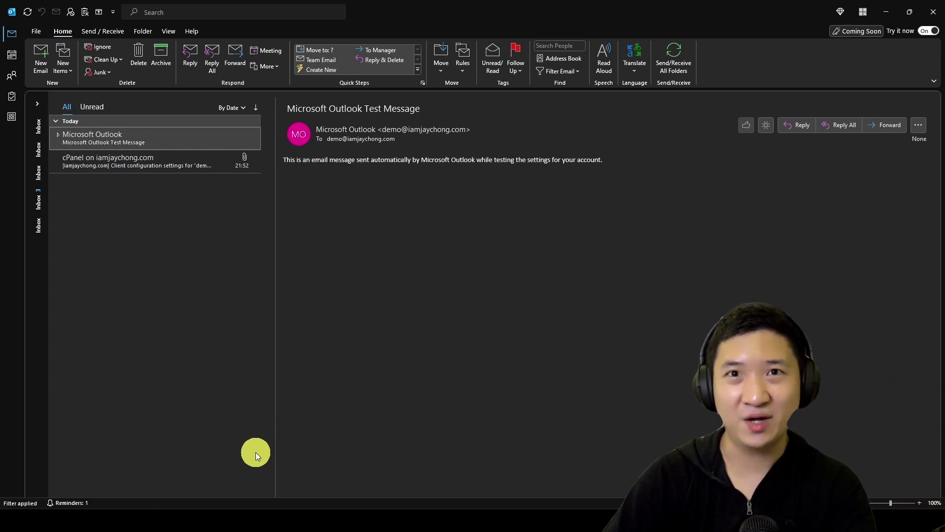
Bring the Notepad2 login notes to the front from the taskbar
left_click(418, 506)
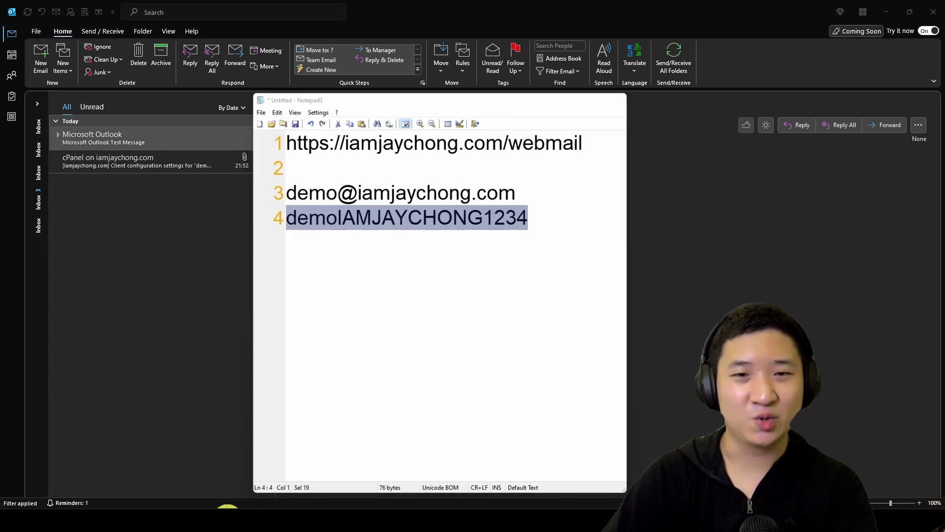